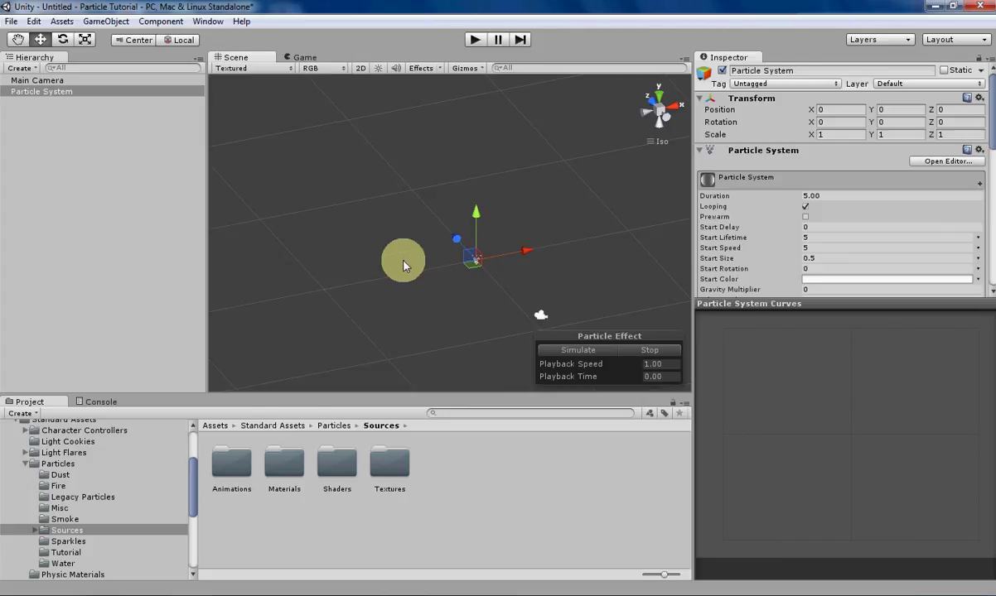
Step: Start simulating the selected particle system in the scene and view its particles from another angle
alt+drag(384, 267, 524, 263)
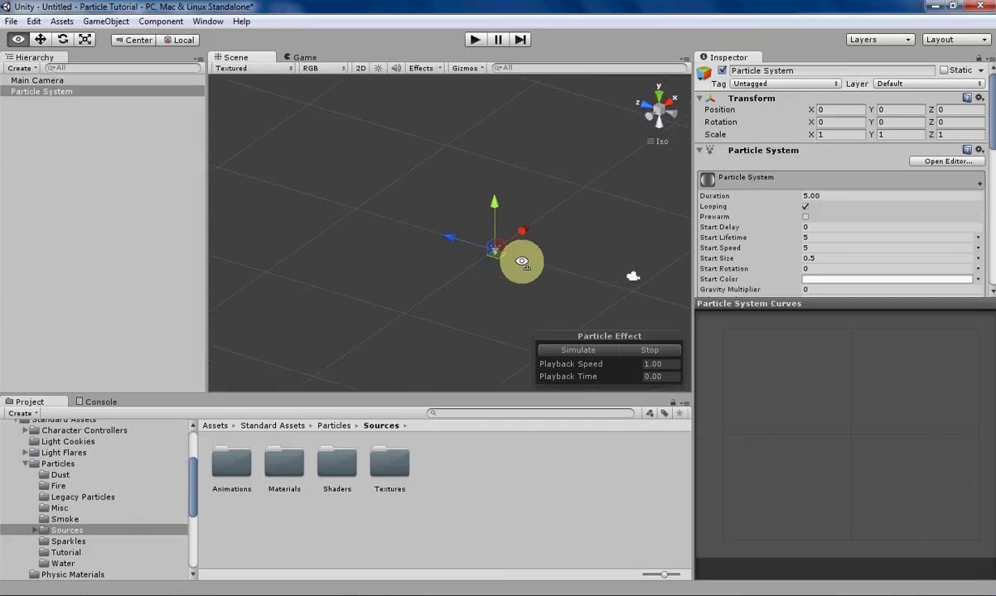
click(560, 350)
alt+drag(582, 280, 500, 262)
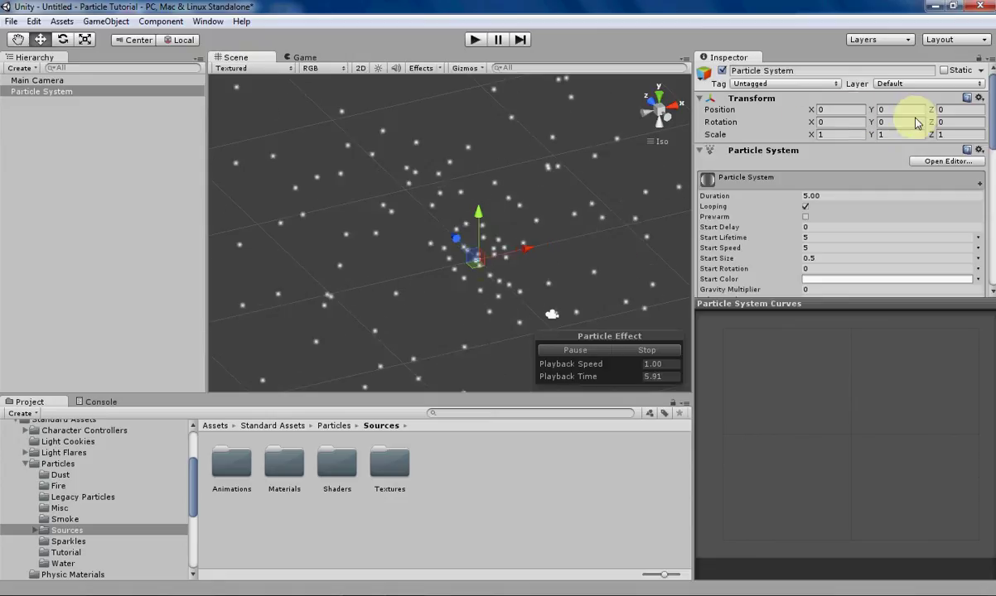
Step: Enable the Limit Velocity over Lifetime module of the particle system
scroll(831, 212, down, 3)
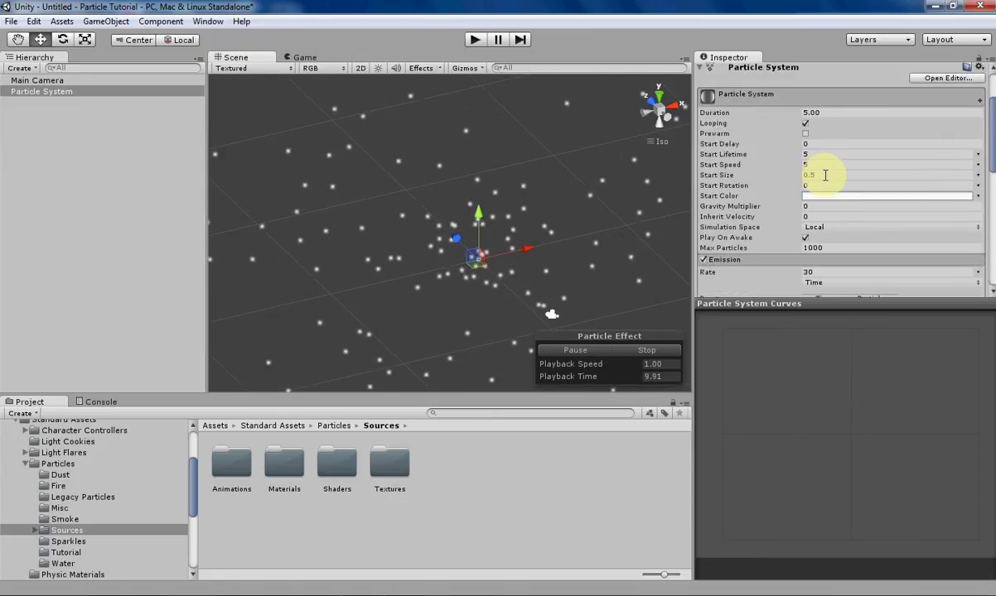
scroll(823, 176, down, 2)
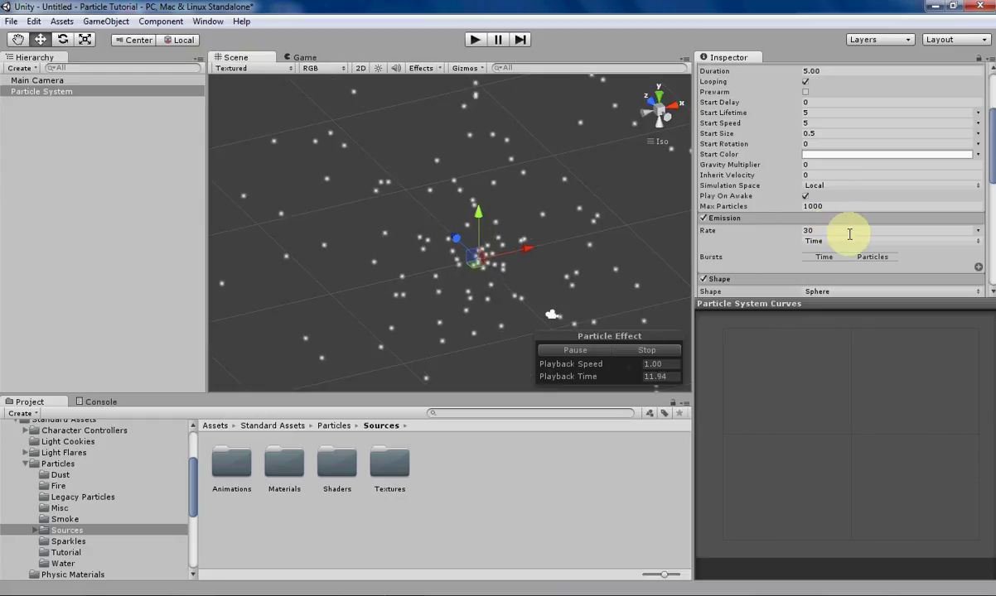
scroll(828, 229, down, 3)
scroll(828, 234, down, 2)
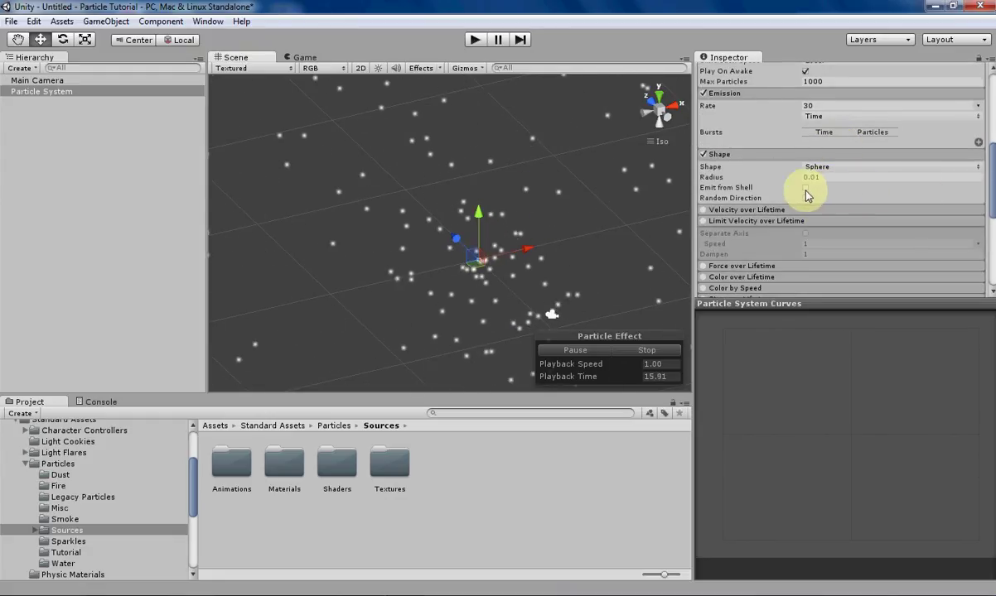
middle_drag(479, 233, 490, 252)
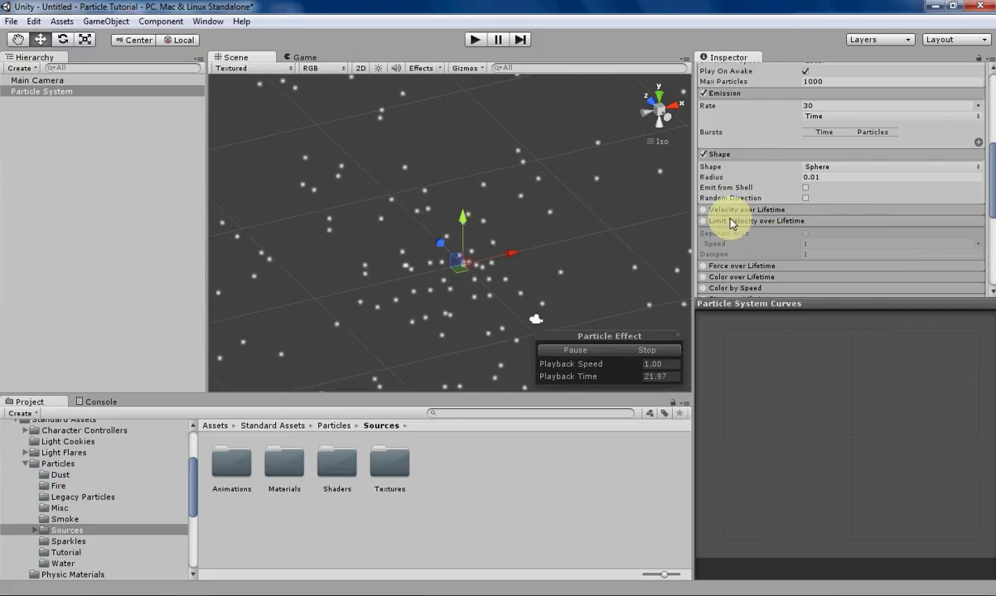
click(703, 221)
mouse_move(422, 285)
alt+mouse_down()
mouse_move(511, 267)
mouse_move(441, 282)
mouse_move(418, 302)
mouse_move(421, 278)
alt+mouse_up()
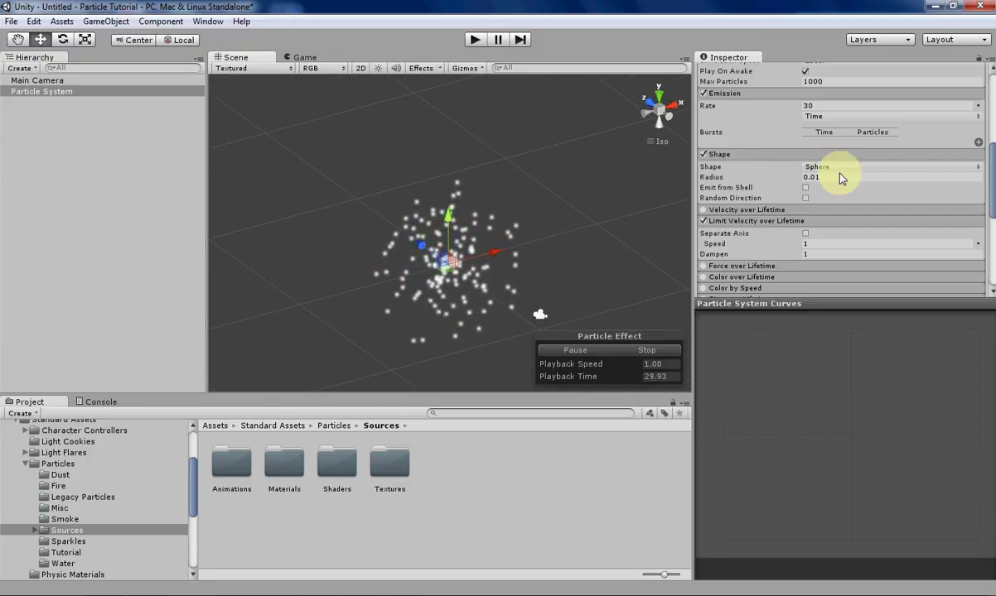
Step: Set the Limit Velocity over Lifetime speed to 4 and view its effect on the particles
scroll(846, 220, down, 2)
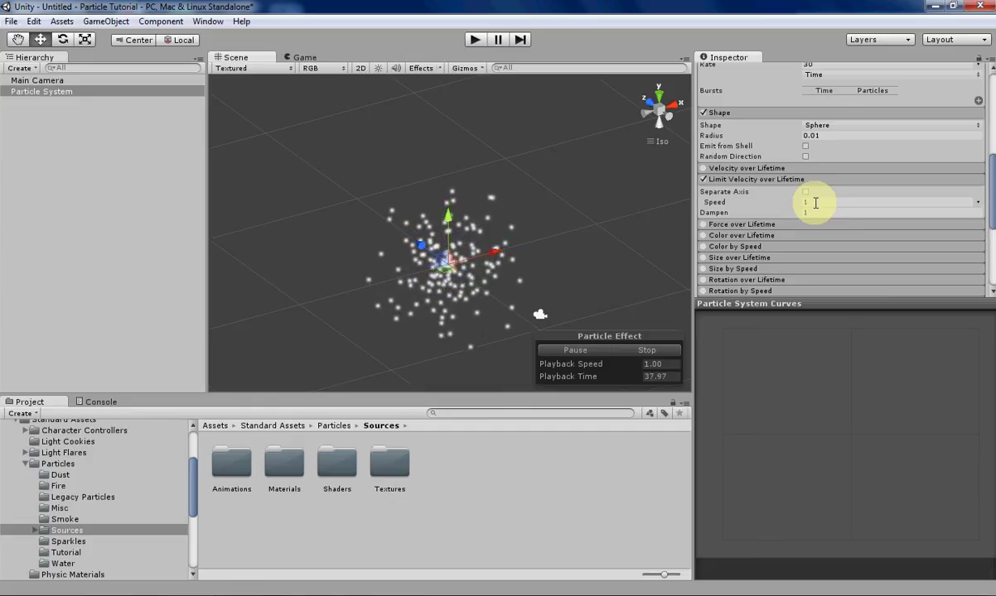
click(815, 202)
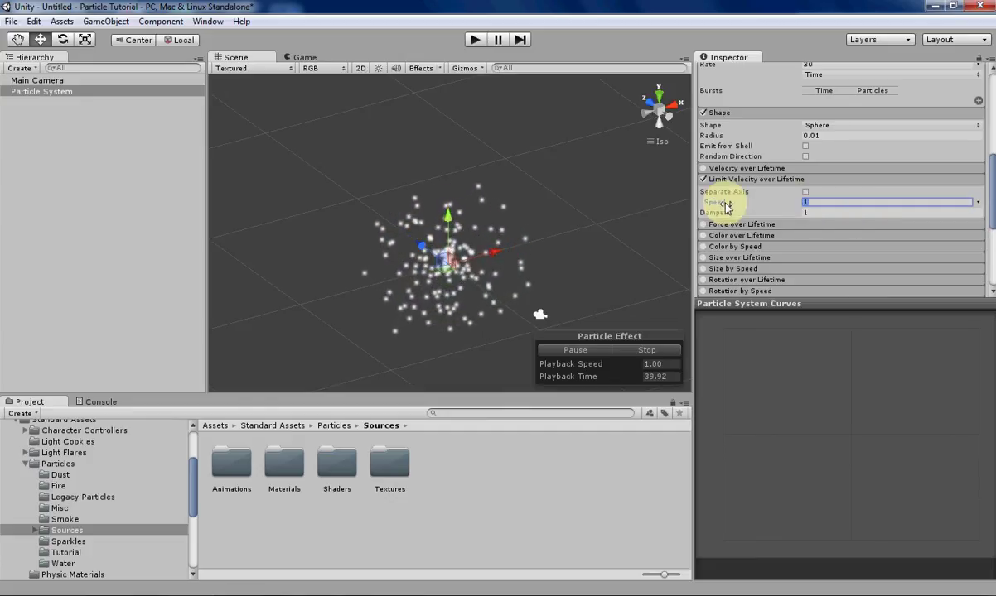
scroll(855, 243, up, 10)
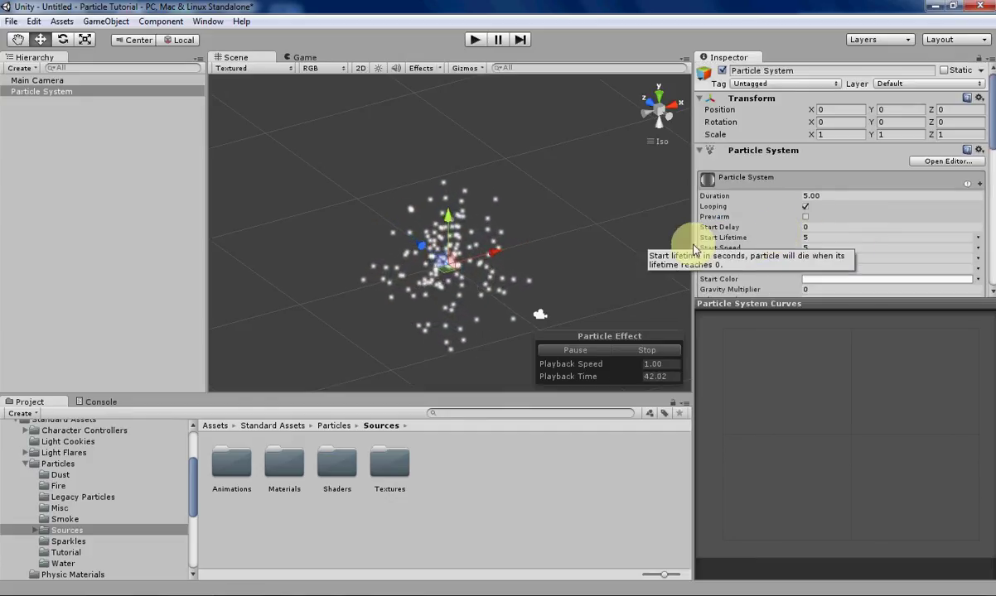
scroll(811, 255, down, 10)
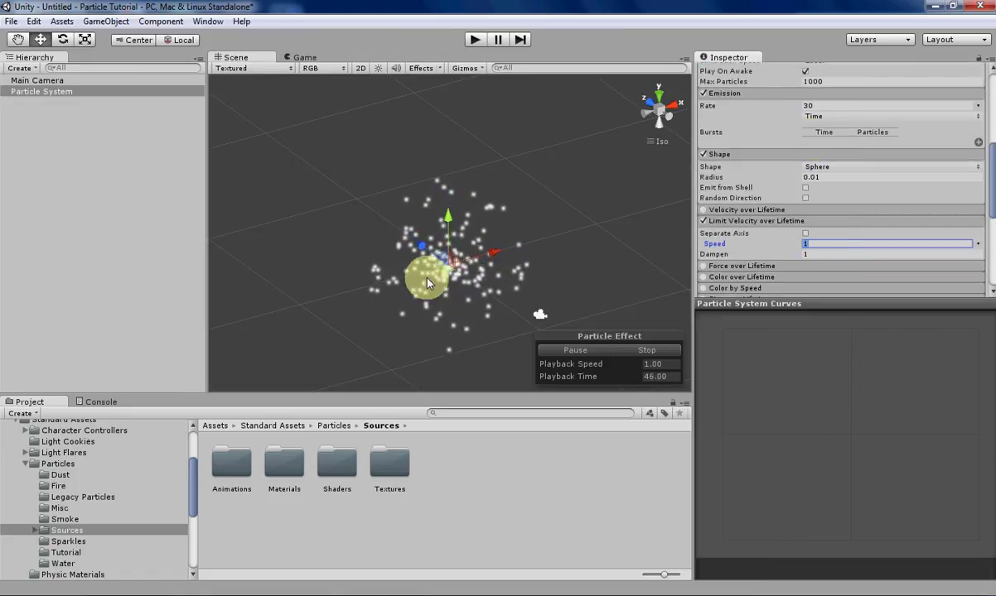
alt+drag(433, 273, 490, 267)
alt+drag(577, 285, 392, 270)
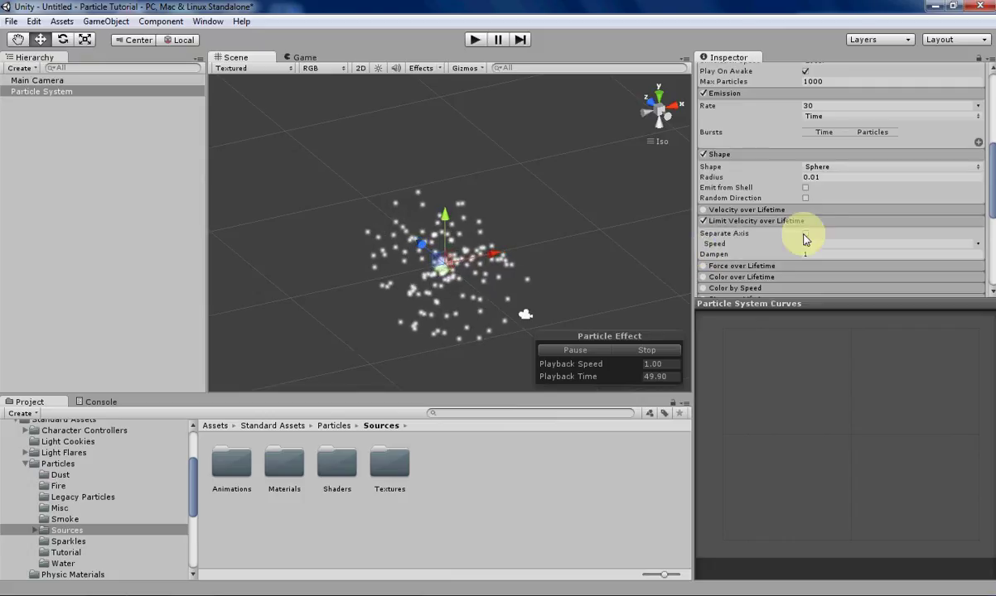
click(822, 244)
text(4)
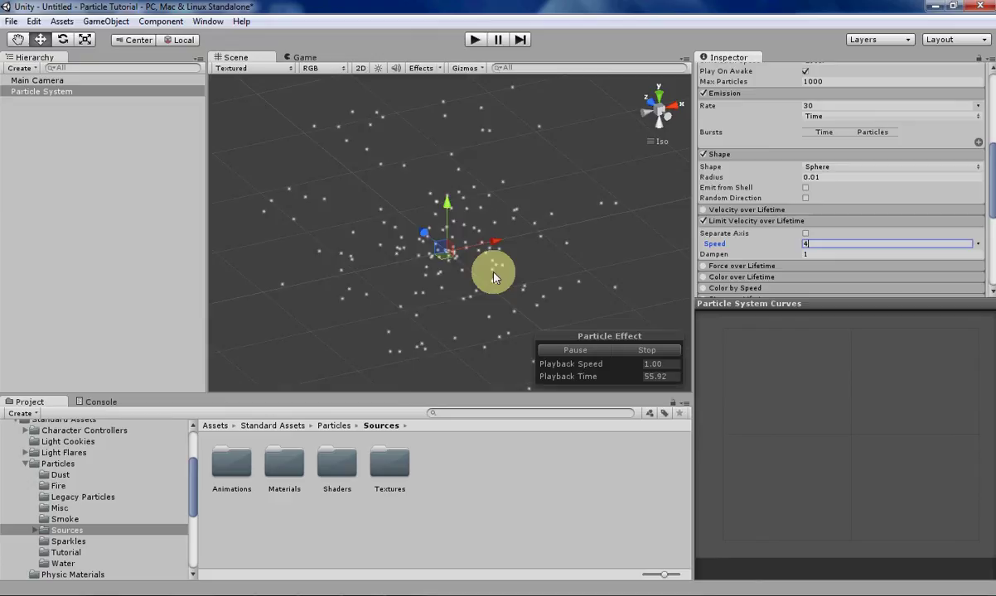
scroll(496, 271, up, 5)
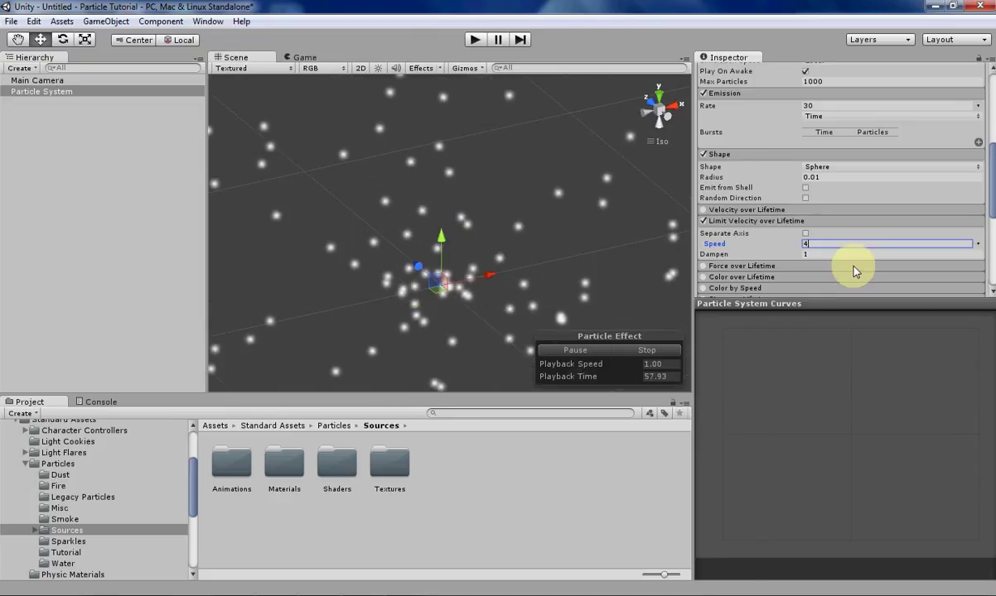
Step: Try a Limit Velocity over Lifetime speed of 0 and return it to 1
double_click(827, 246)
text(0)
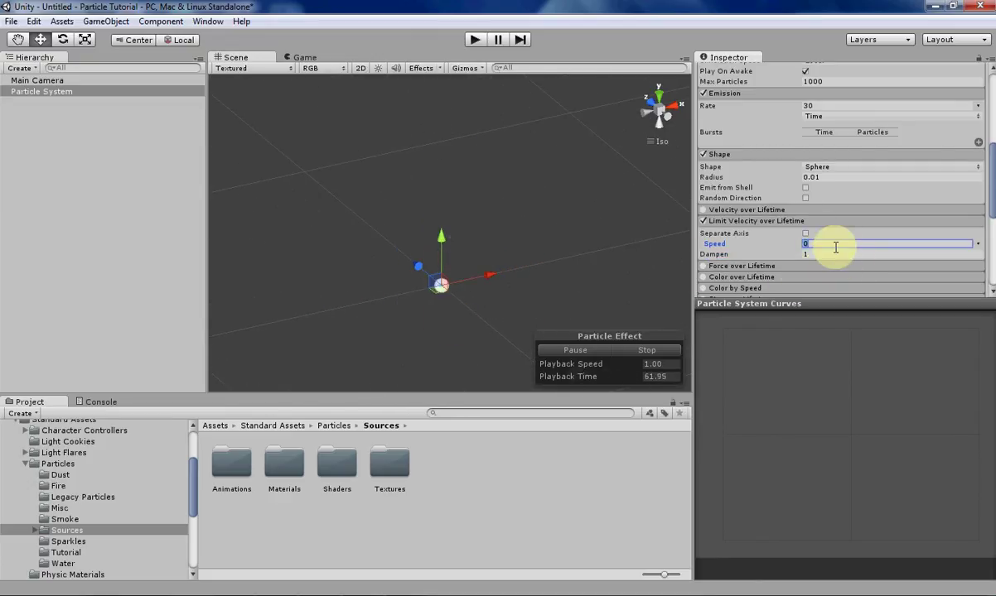
text(1)
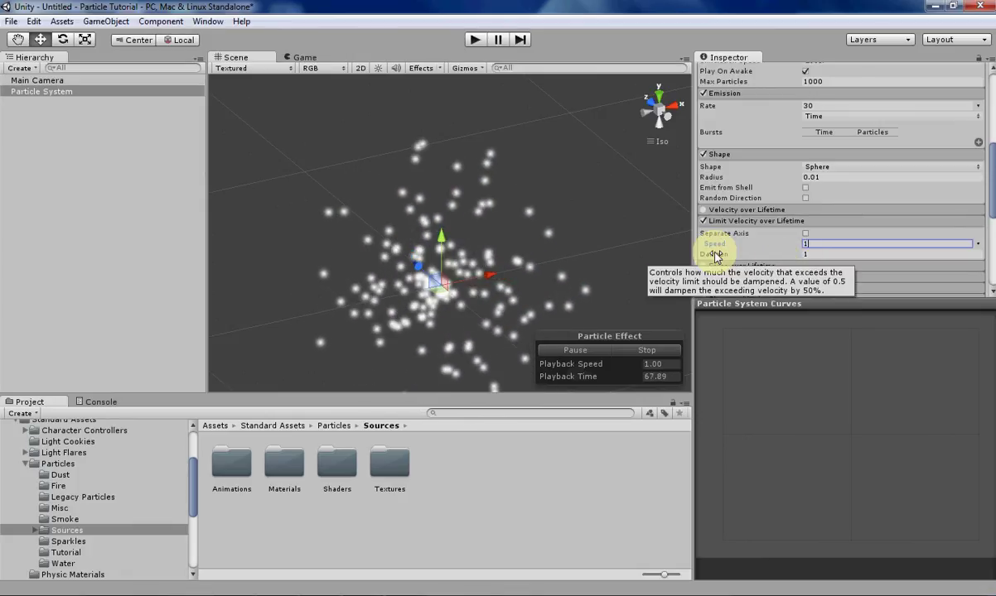
Step: Test a Dampen value of 0.01 for the velocity limit, inspect the particle spread, and restore Dampen to 1
click(816, 256)
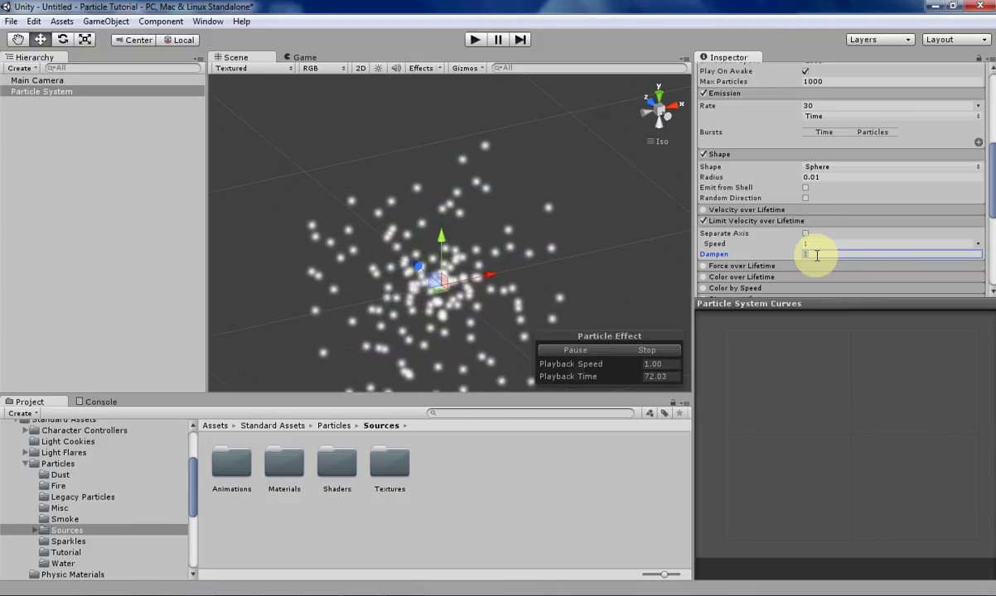
text(.5)
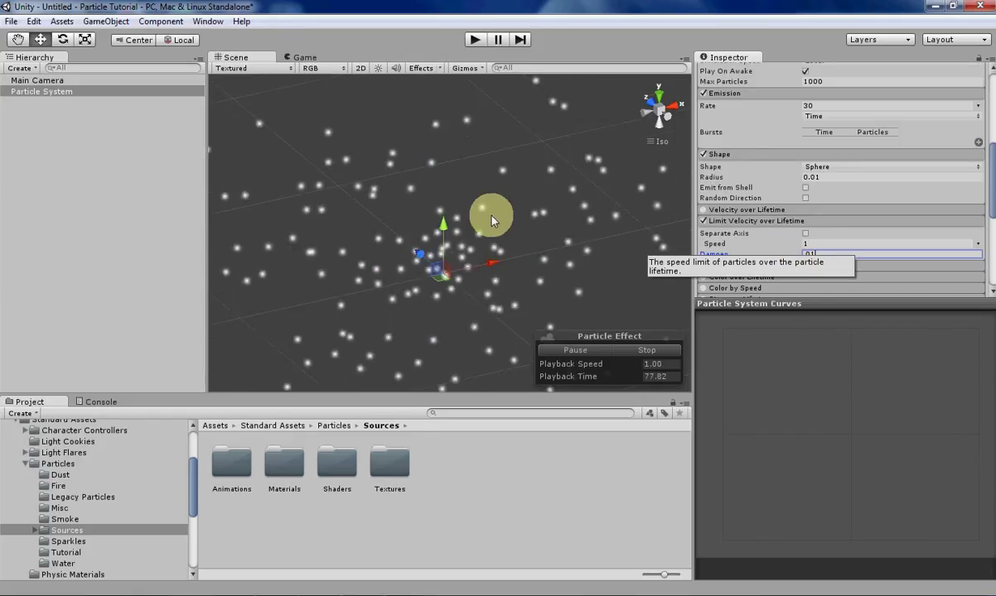
scroll(492, 216, down, 10)
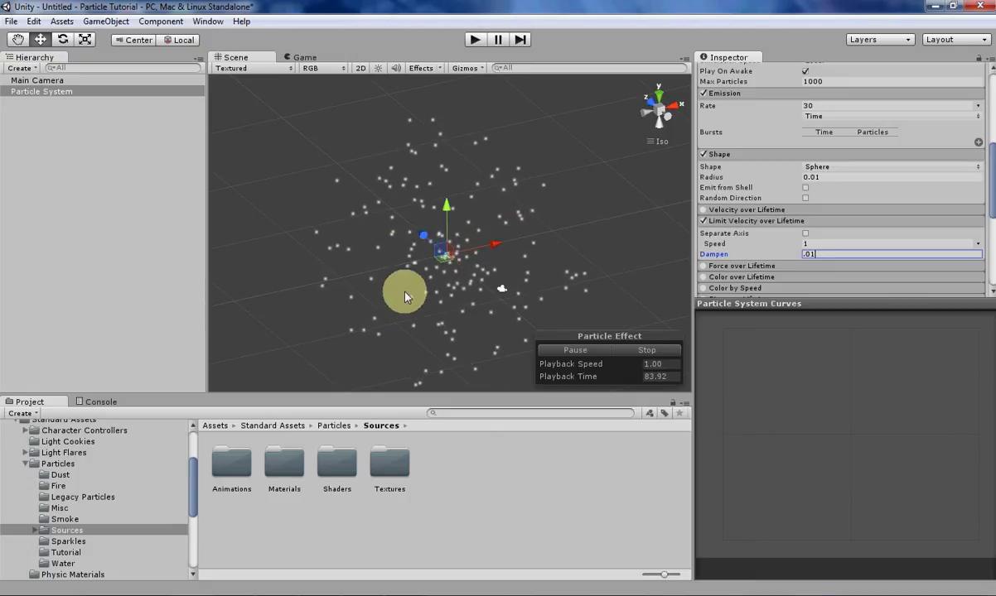
scroll(426, 284, up, 5)
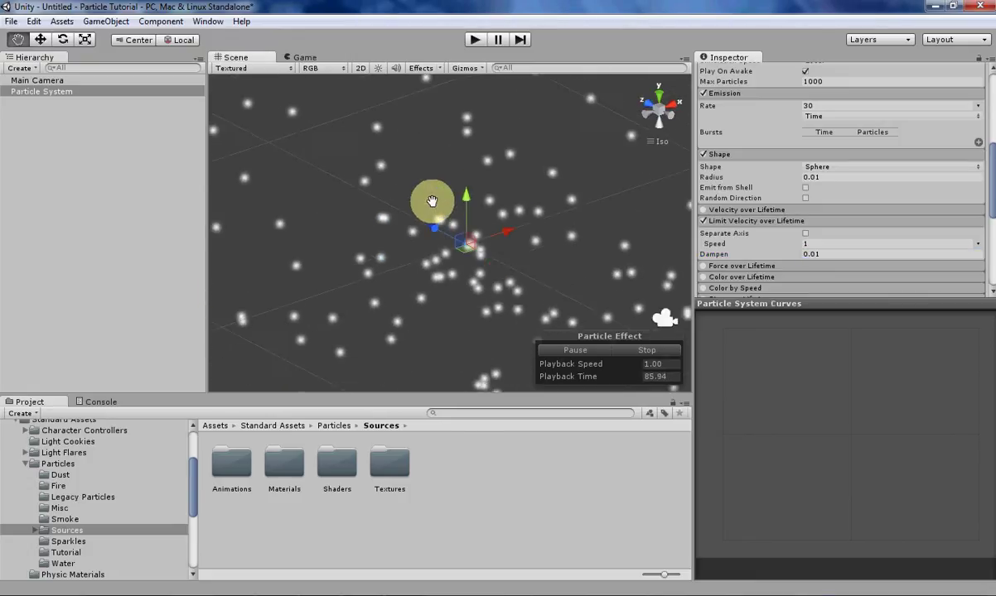
middle_drag(432, 201, 434, 178)
scroll(471, 220, down, 3)
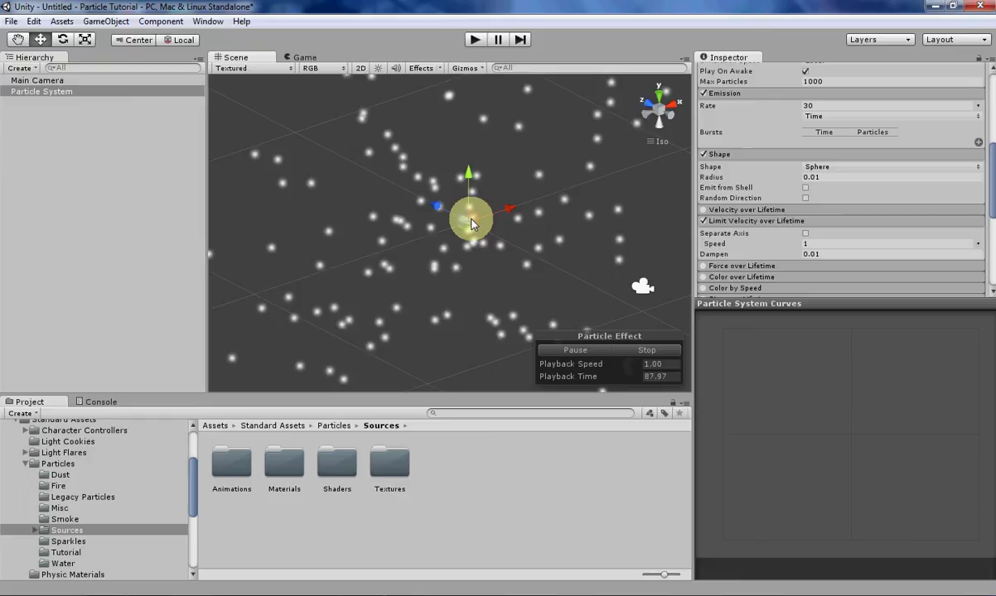
scroll(469, 220, down, 4)
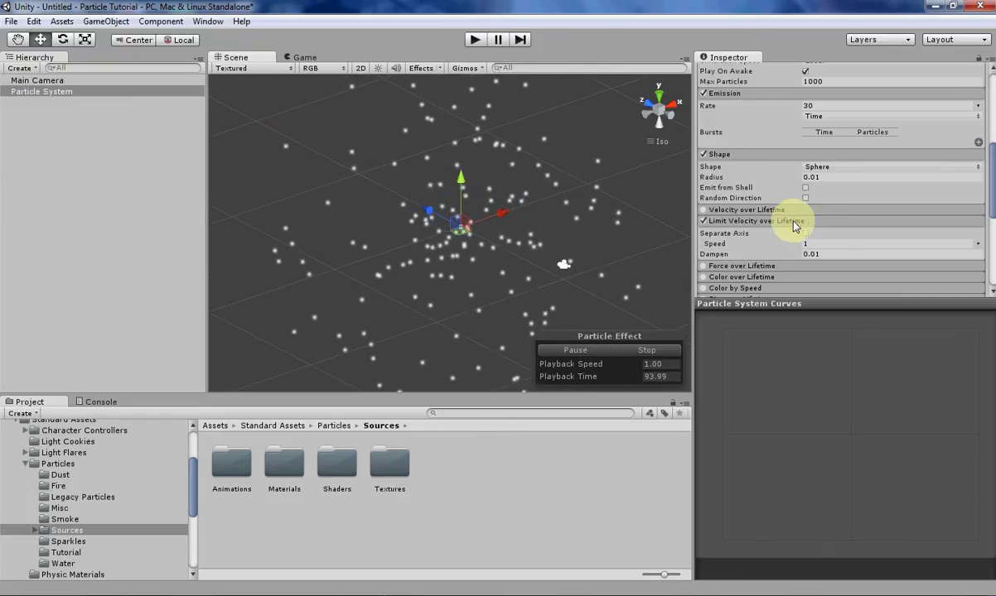
click(810, 254)
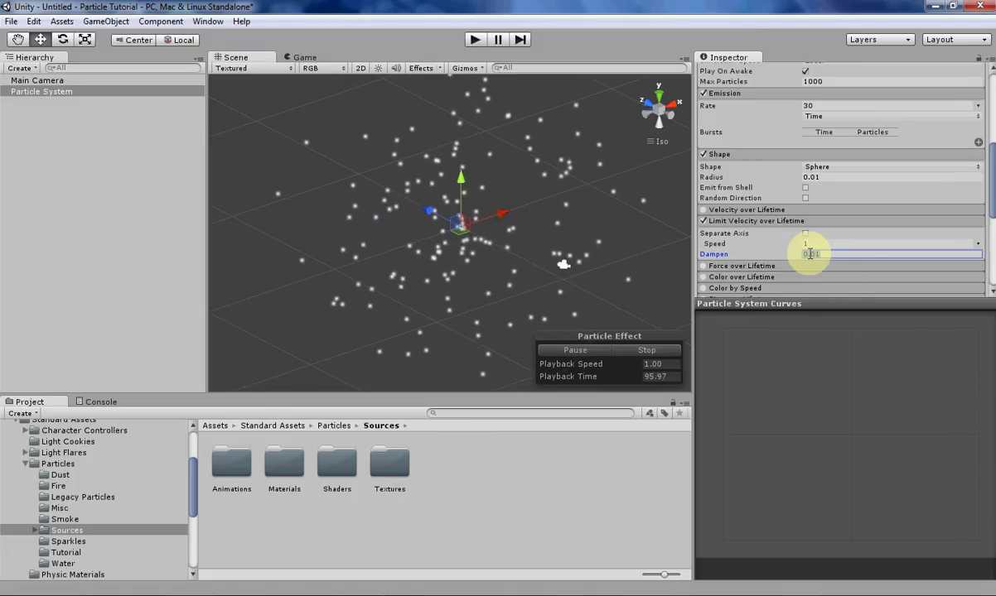
text(1)
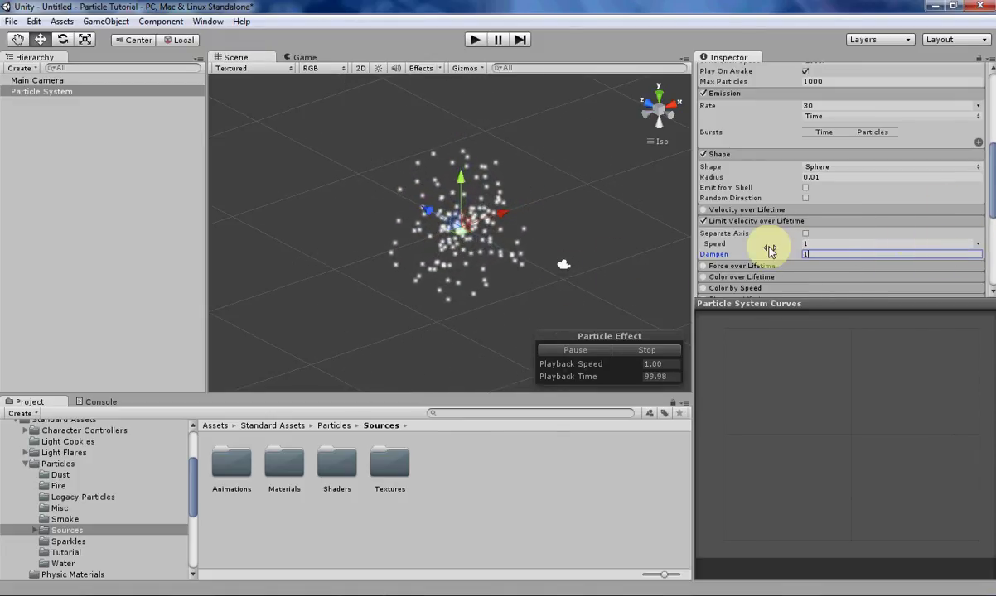
Step: Try the Random Between Two Curves mode for the velocity limit's speed and return it to Constant
click(709, 246)
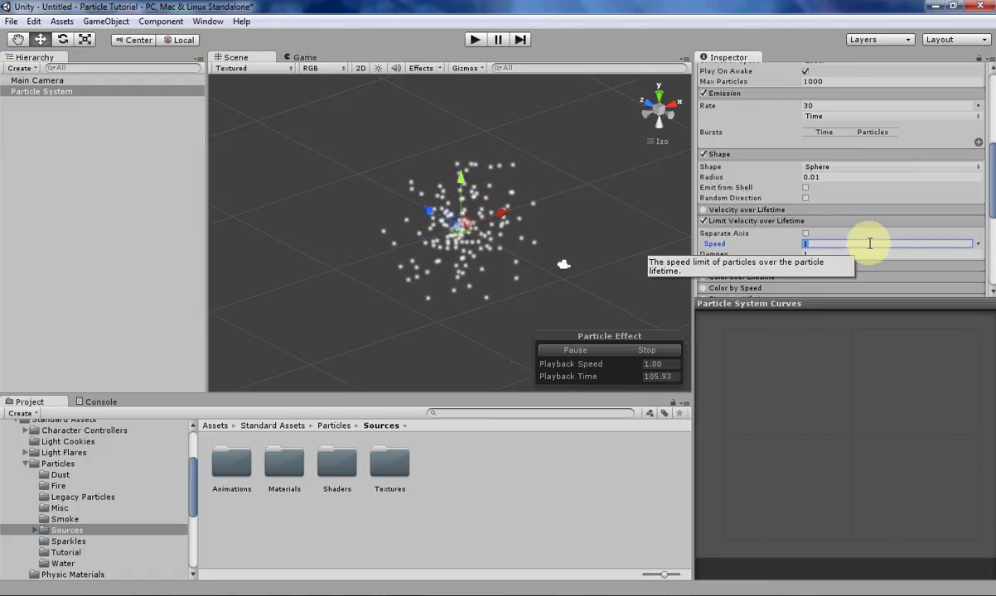
click(978, 245)
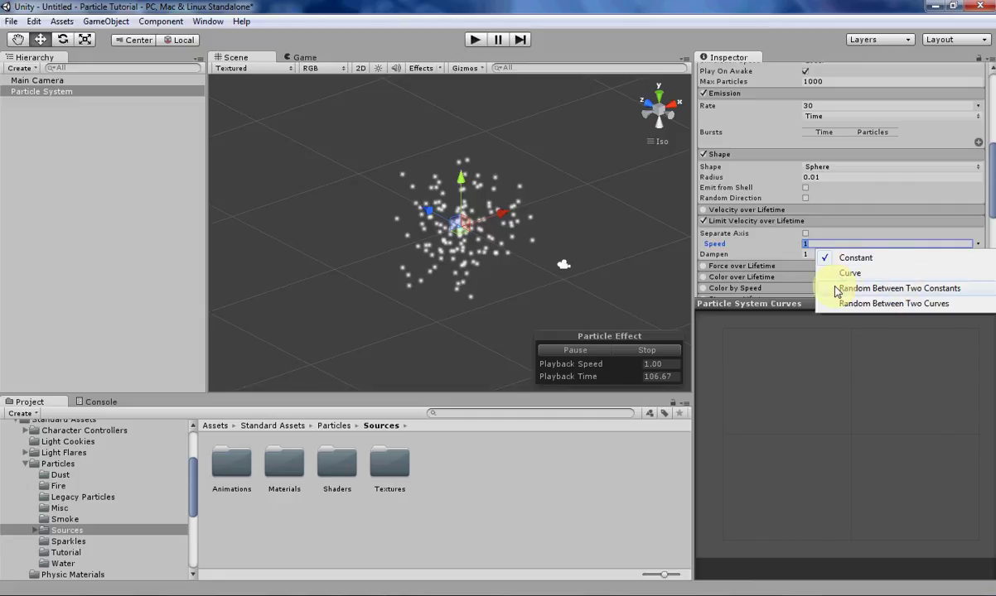
click(876, 304)
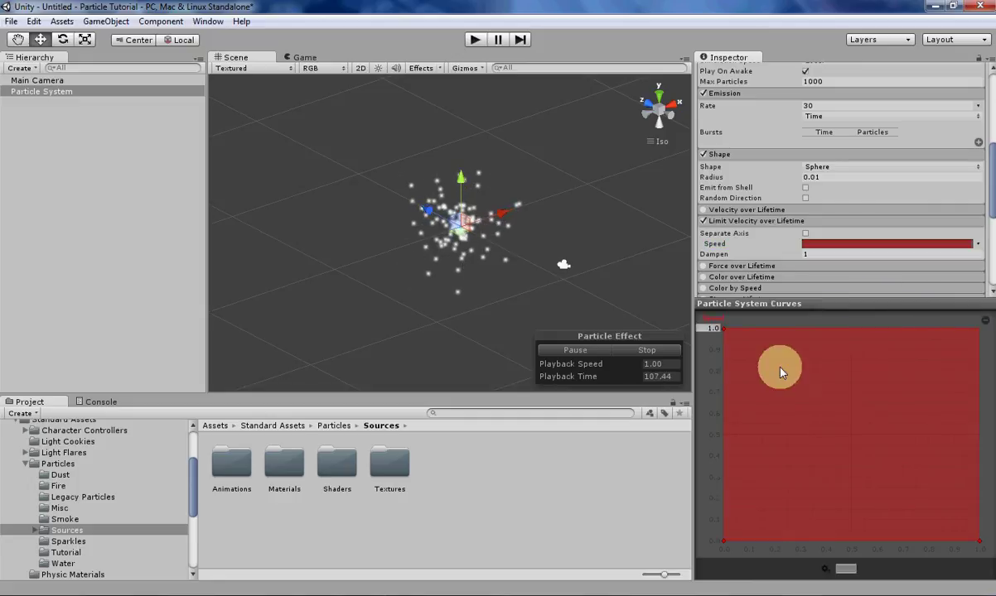
click(977, 244)
click(851, 273)
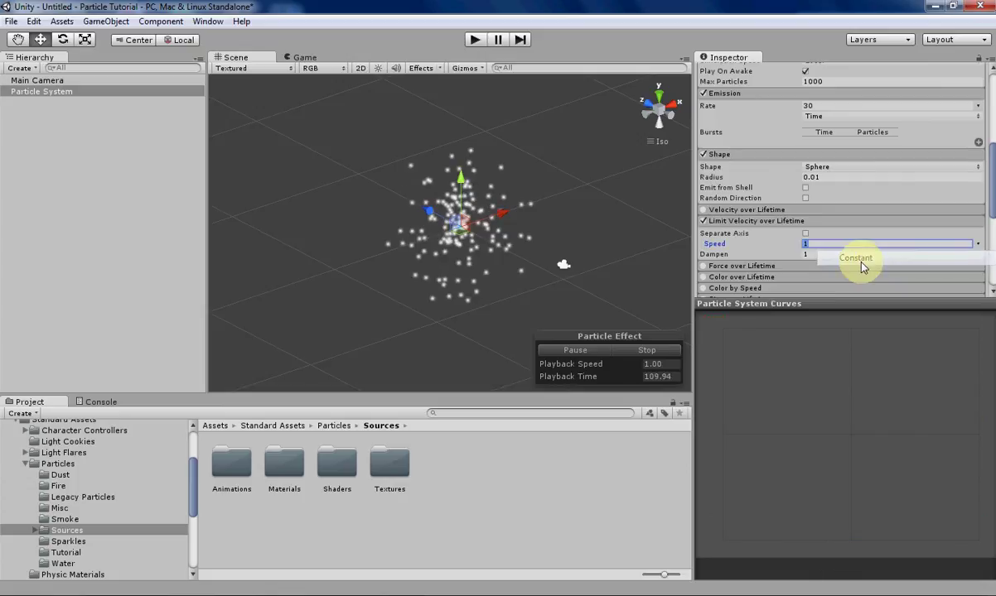
Step: Enable Separate Axis for the velocity limit and view the particle pattern from another angle
scroll(820, 256, up, 5)
scroll(815, 258, down, 2)
scroll(814, 258, down, 4)
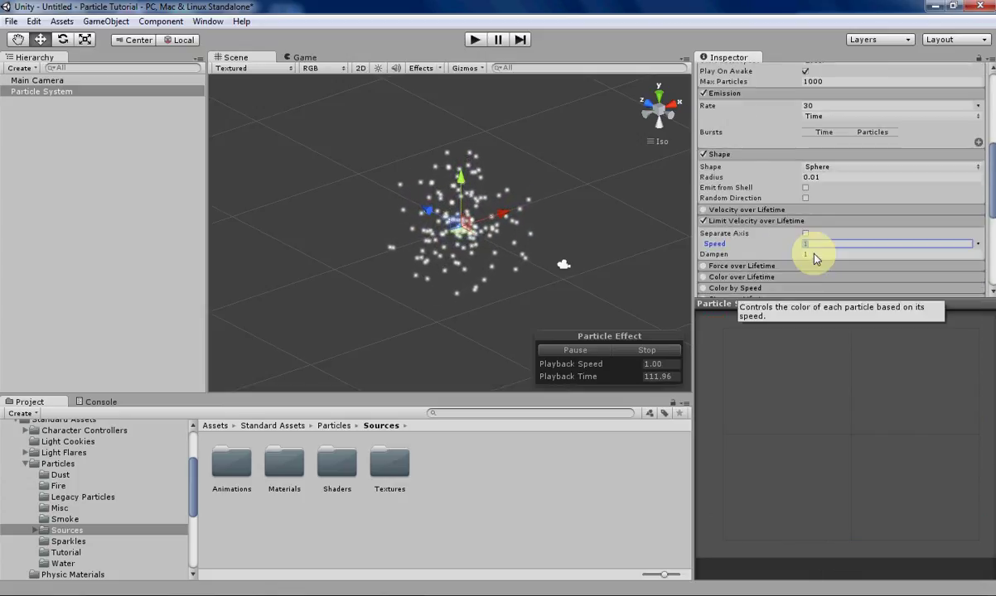
scroll(815, 253, up, 2)
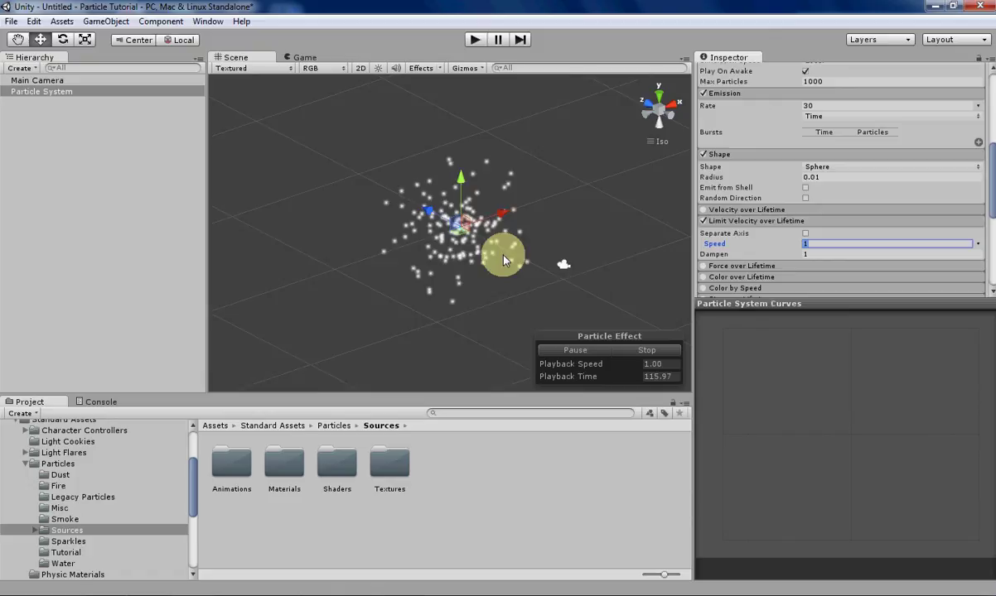
scroll(504, 255, up, 3)
middle_drag(522, 253, 488, 271)
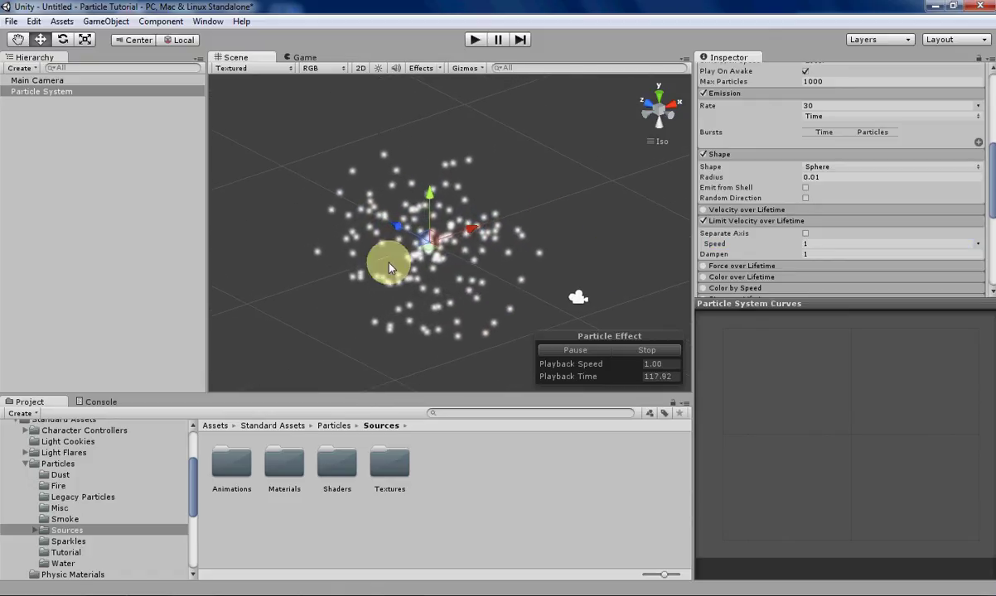
click(805, 234)
alt+drag(401, 243, 416, 273)
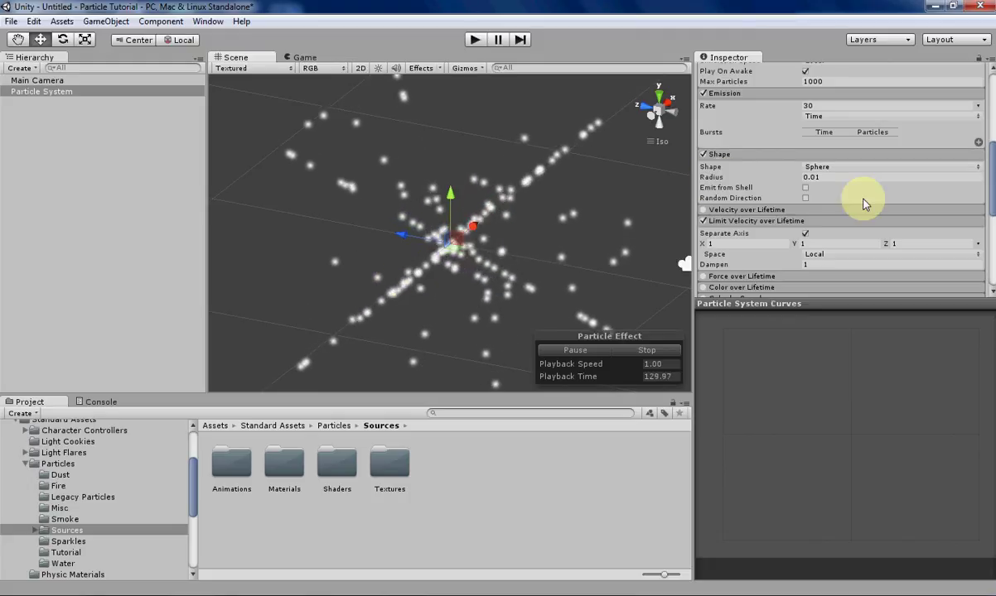
Step: Set the velocity limit's Y and Z axis speeds to 0
click(729, 235)
text(0)
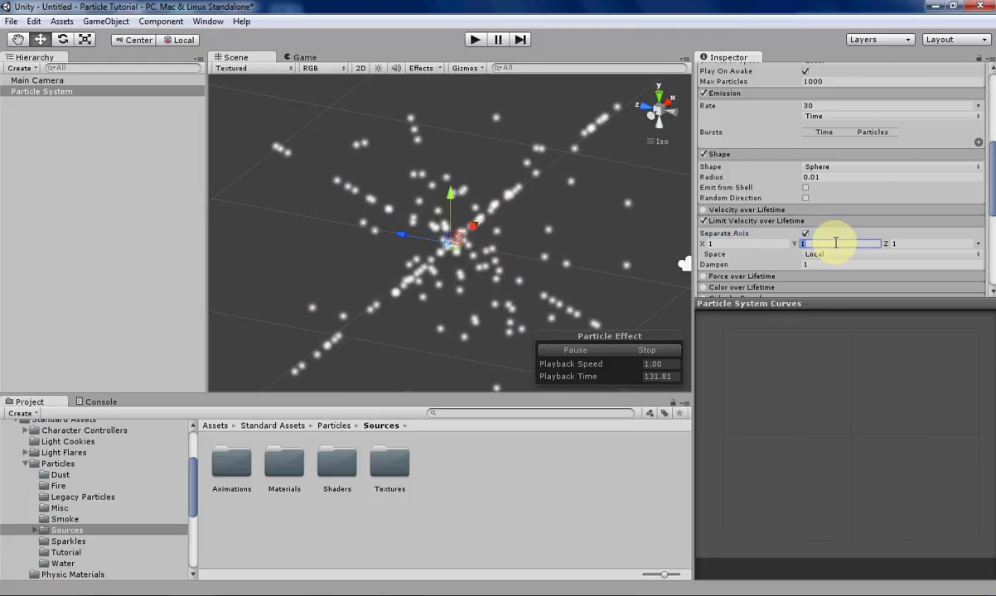
click(907, 243)
text(0)
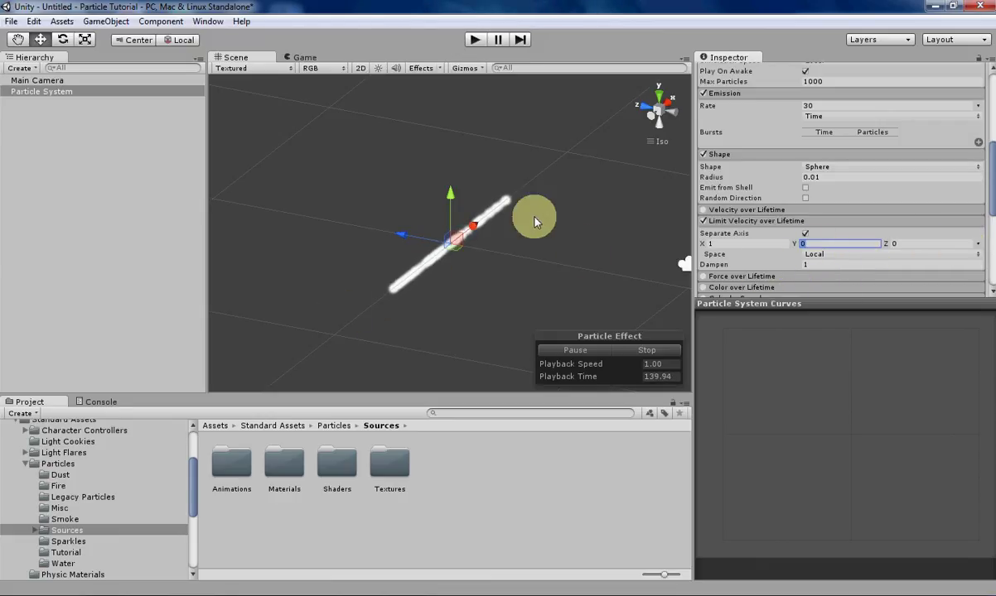
Step: Set the velocity limit's Y and Z axis speeds to 5
text(5)
click(907, 244)
text(5)
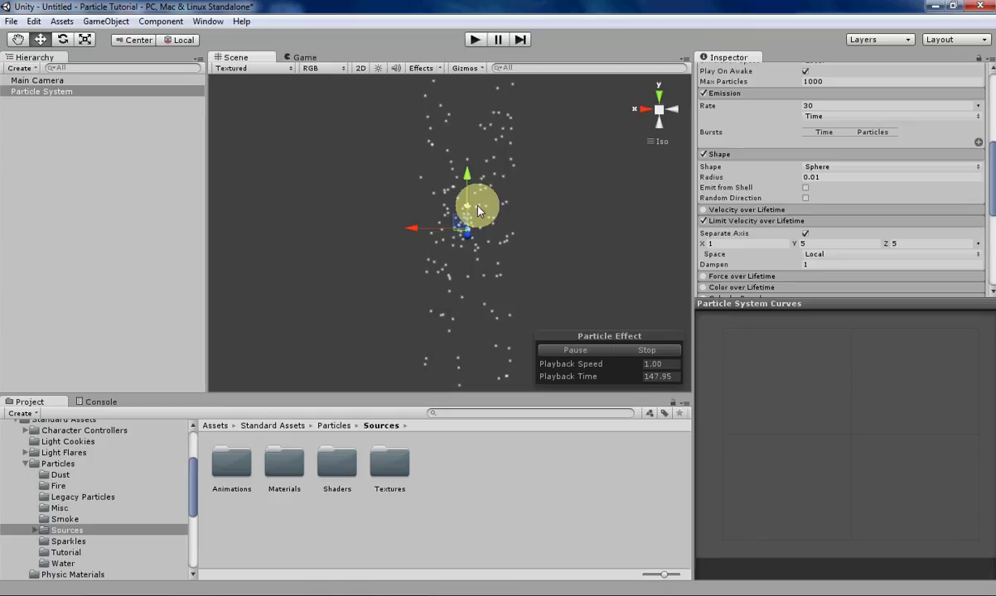
Step: Set the velocity limit's Y and Z axis speeds to 1
scroll(497, 202, up, 2)
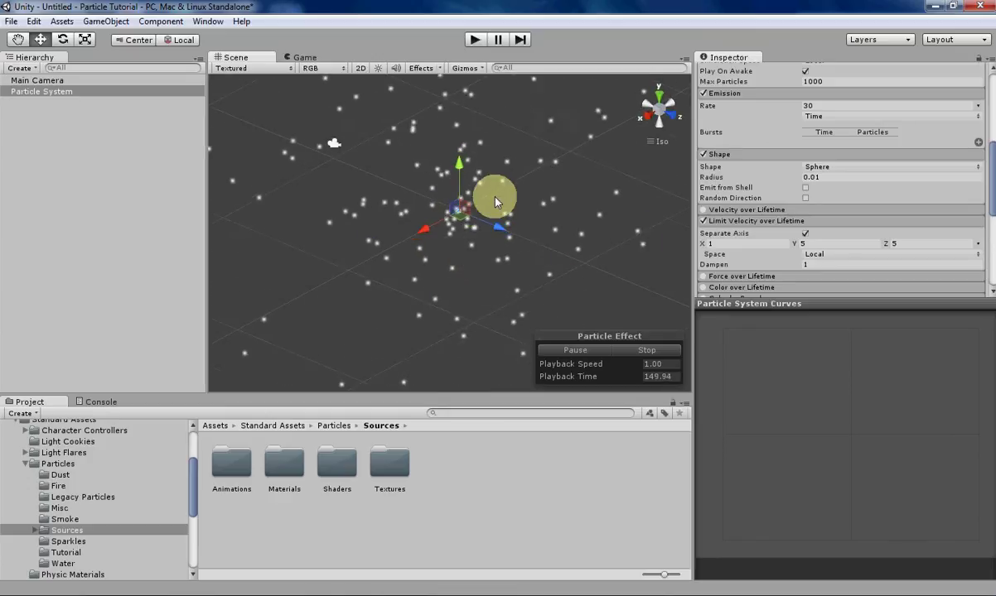
scroll(497, 203, down, 2)
middle_drag(497, 199, 490, 218)
click(840, 244)
text(1)
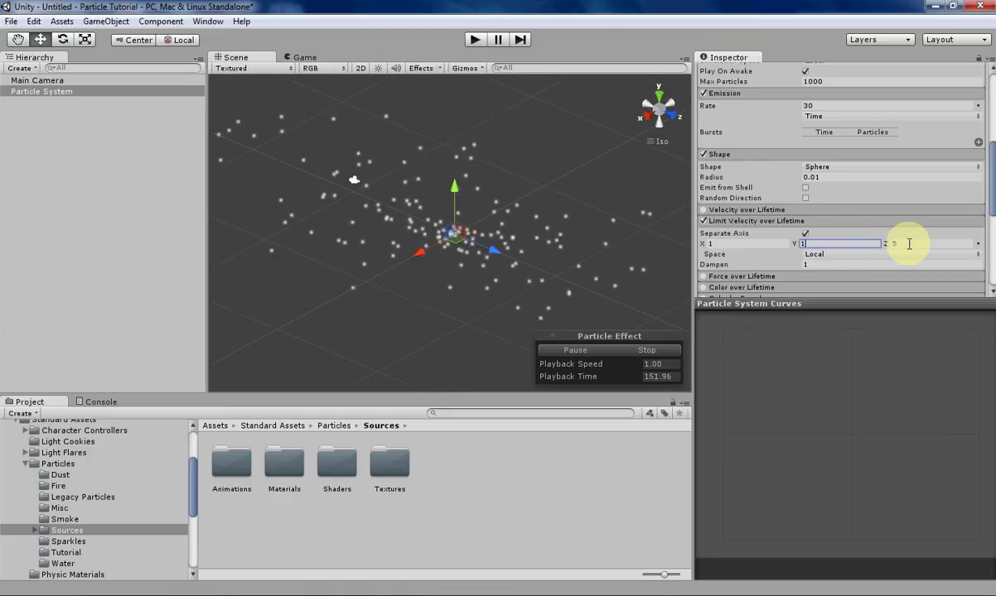
click(908, 243)
text(1)
alt+drag(384, 254, 424, 257)
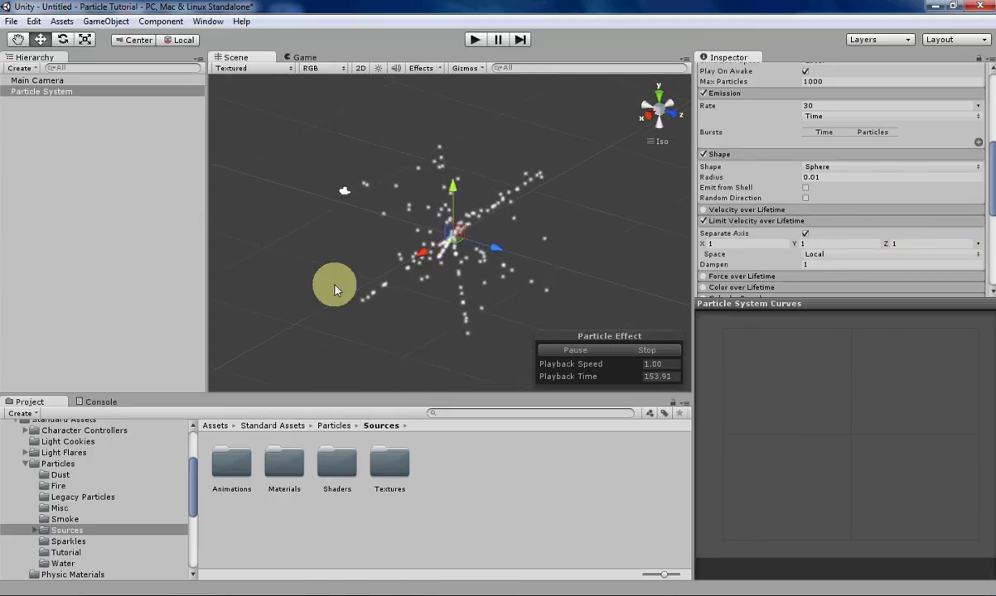
Step: Examine the particle pattern with equal limits on all three axes from another angle and at different distances
alt+drag(355, 285, 437, 217)
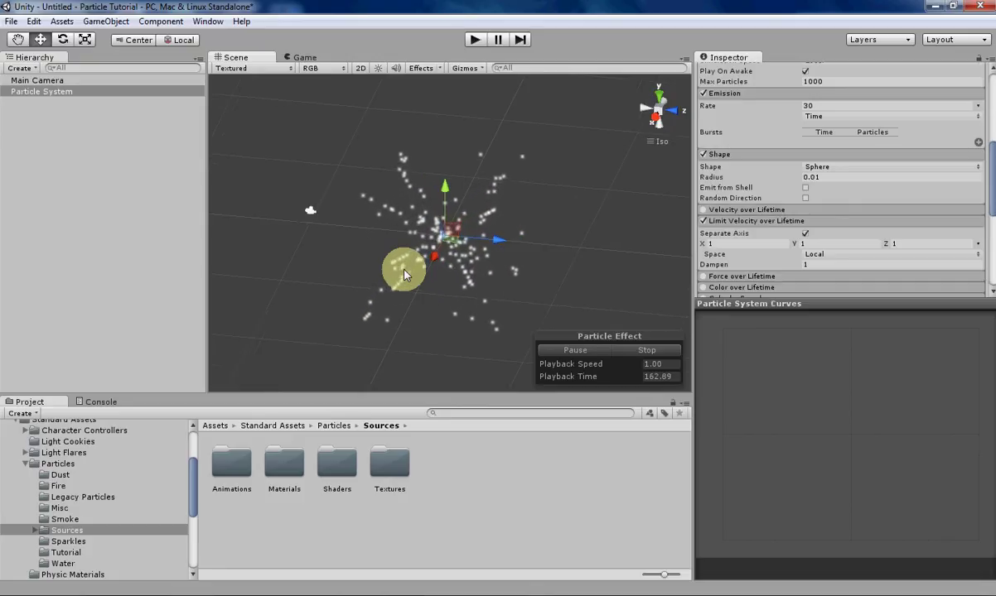
scroll(404, 270, down, 2)
scroll(404, 270, up, 5)
mouse_move(440, 263)
middle_down()
mouse_move(457, 223)
mouse_move(443, 258)
middle_up()
scroll(443, 254, up, 4)
scroll(443, 253, down, 3)
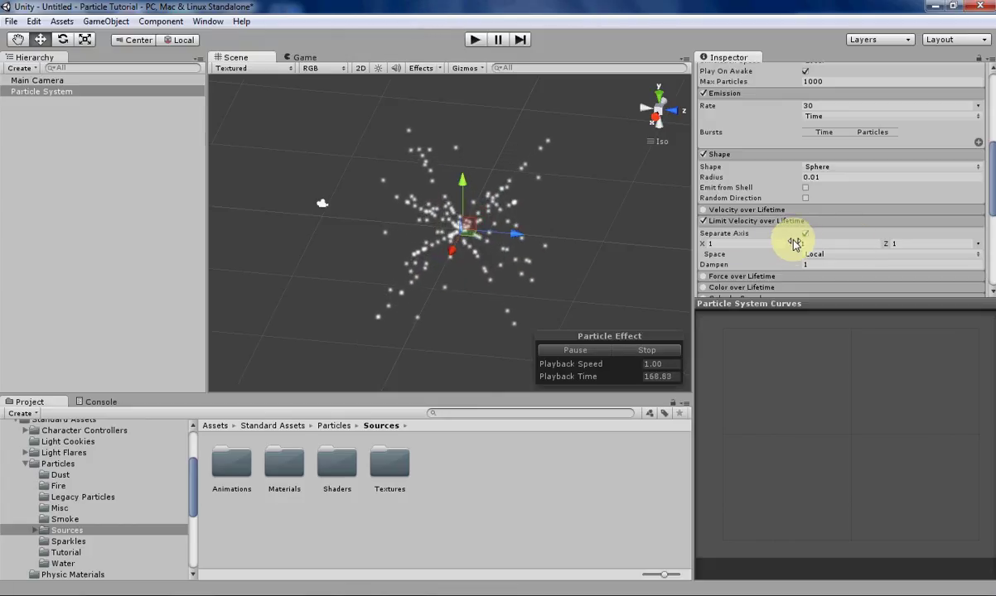
Step: Try a Start Speed of 100, view the particles from several angles, and return Start Speed to 5
scroll(793, 242, up, 5)
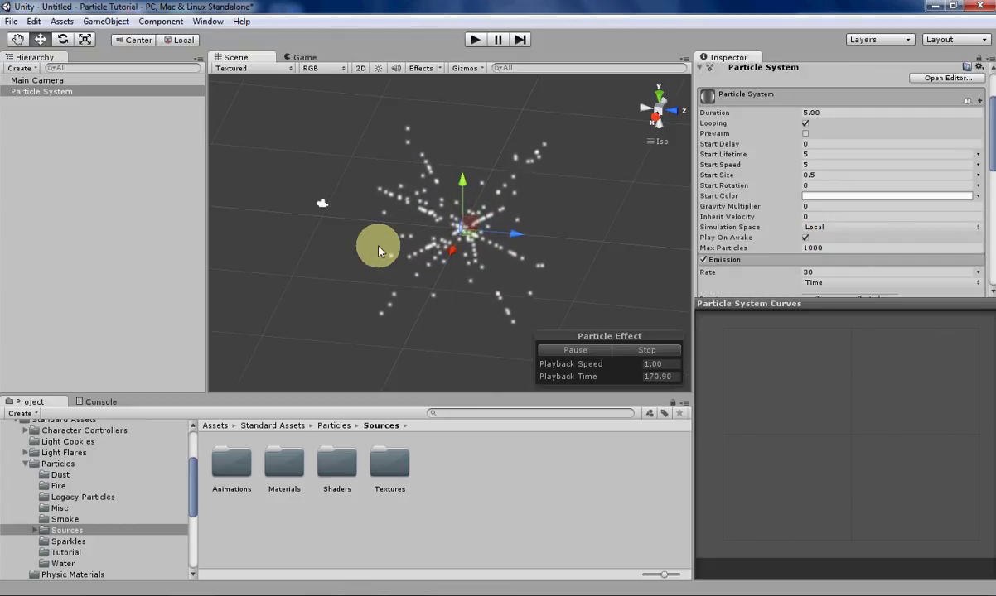
alt+drag(445, 236, 384, 240)
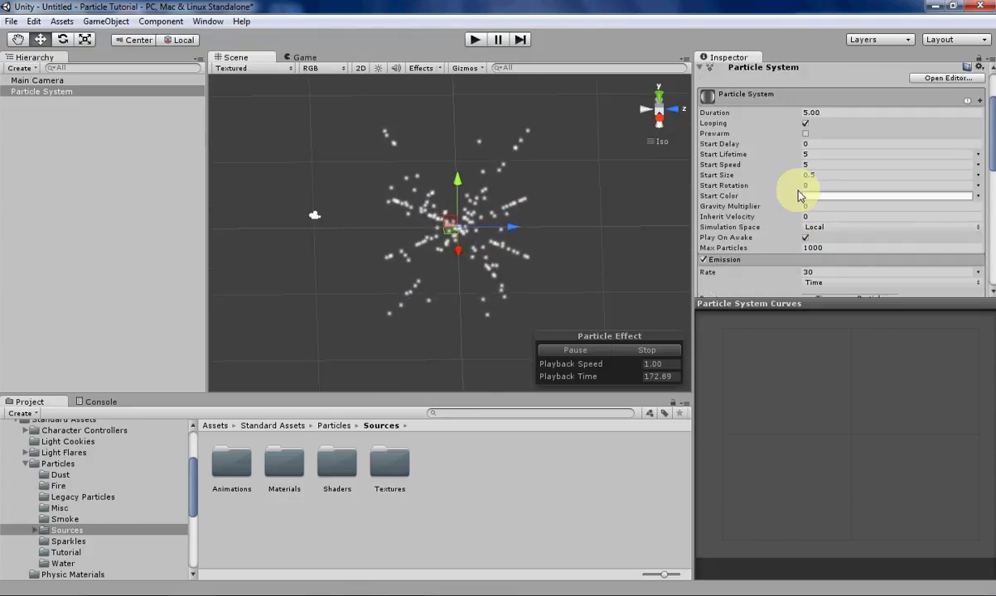
click(816, 163)
text(1)
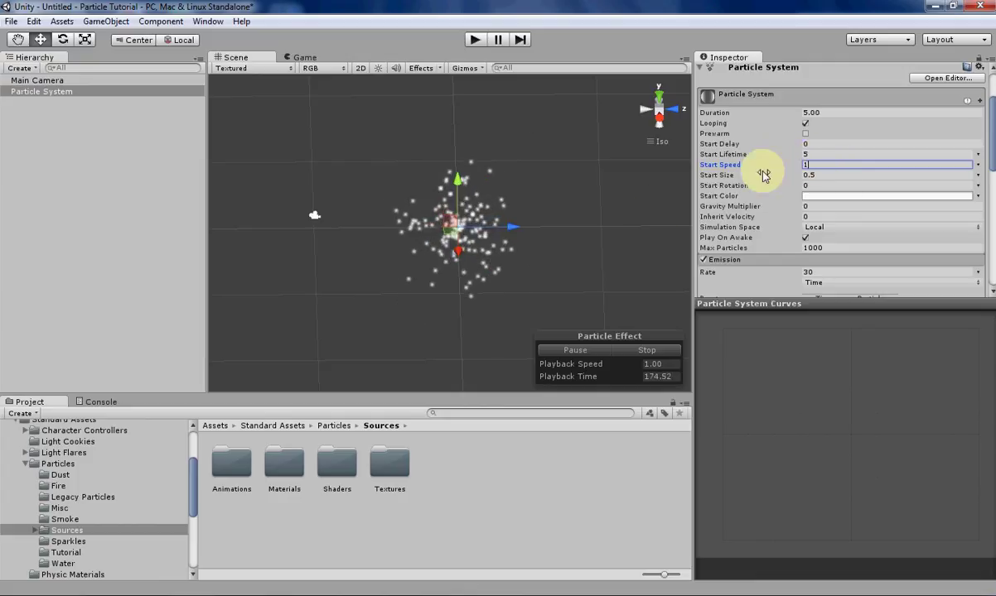
text(00)
mouse_move(390, 293)
alt+mouse_down()
mouse_move(466, 258)
mouse_move(322, 289)
mouse_move(463, 275)
mouse_move(583, 240)
mouse_move(521, 240)
alt+mouse_up()
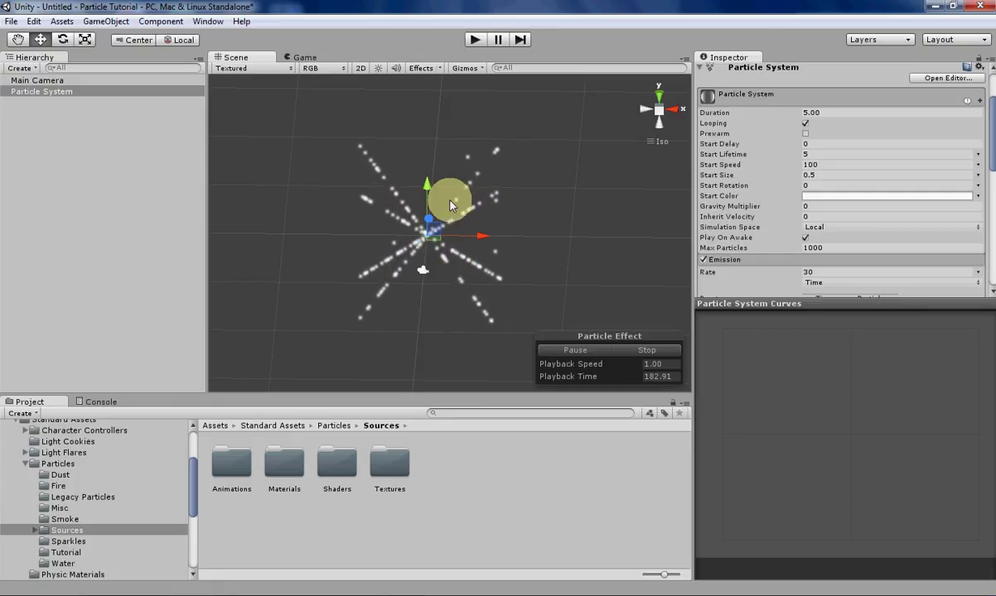
alt+drag(451, 205, 338, 254)
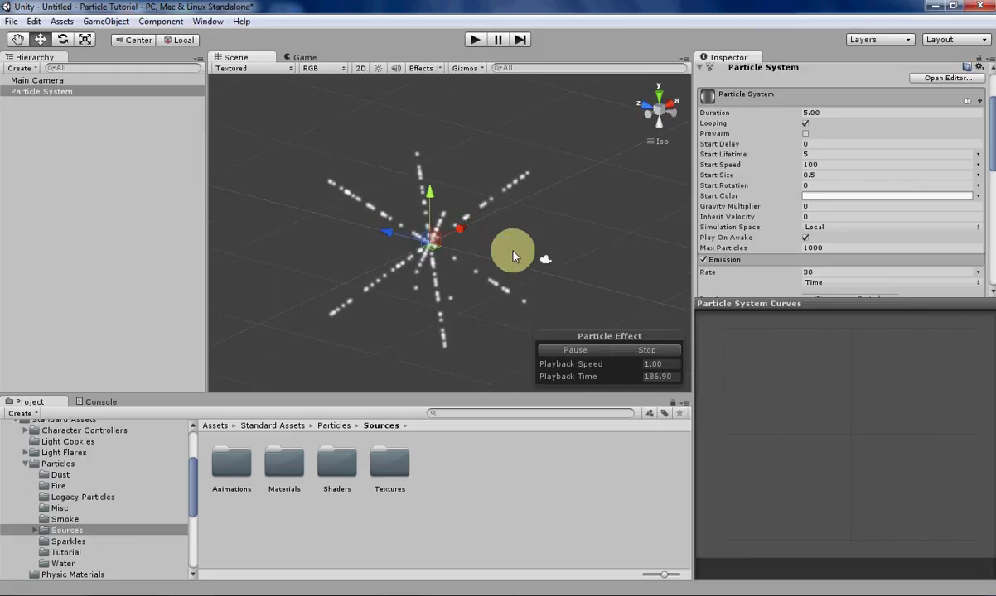
alt+drag(513, 256, 418, 255)
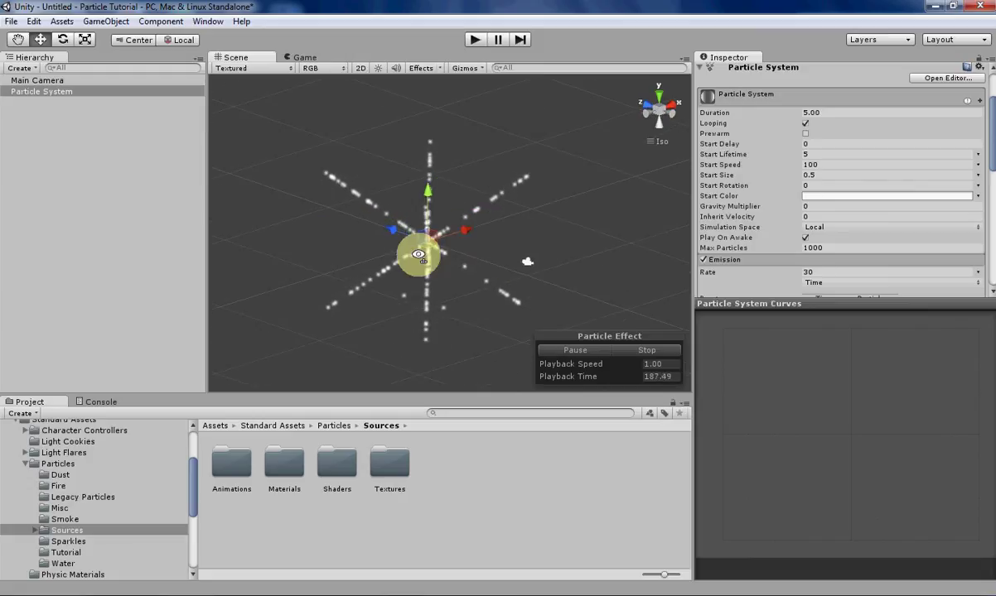
click(817, 166)
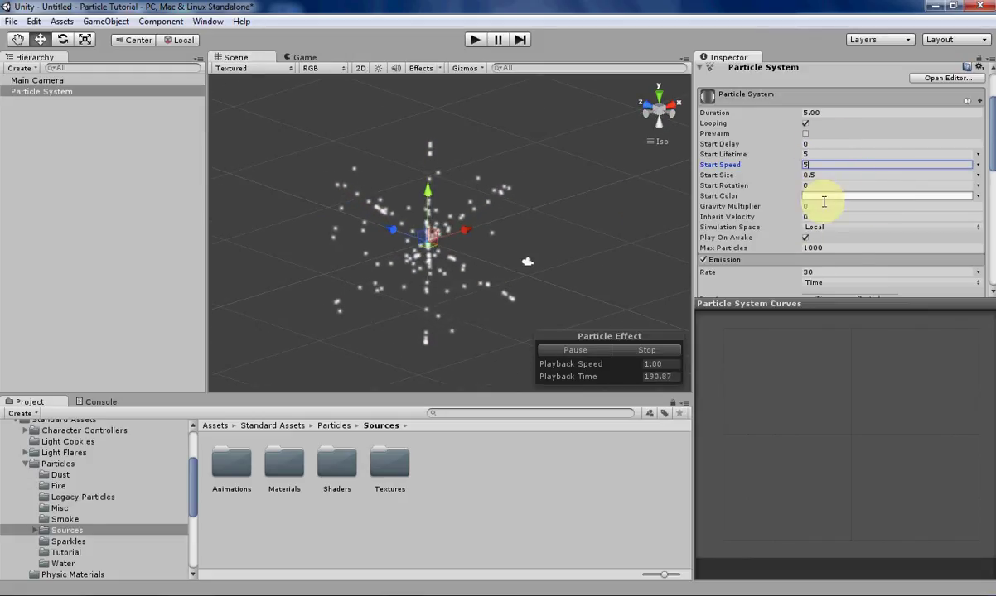
Step: Switch the velocity limit's separate axis speeds to Curve mode and view the particles from the side
scroll(823, 202, down, 10)
click(977, 203)
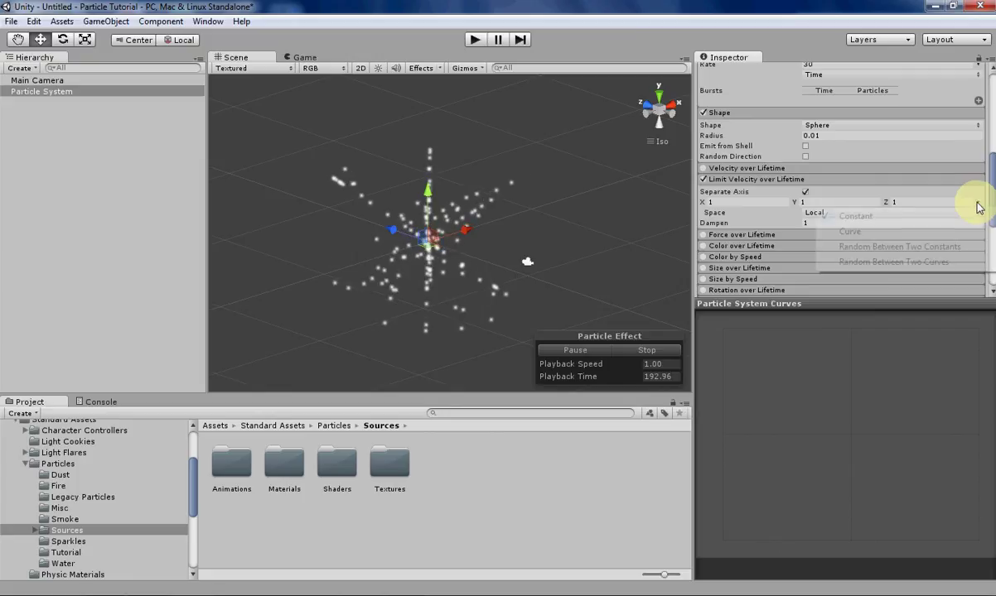
click(928, 234)
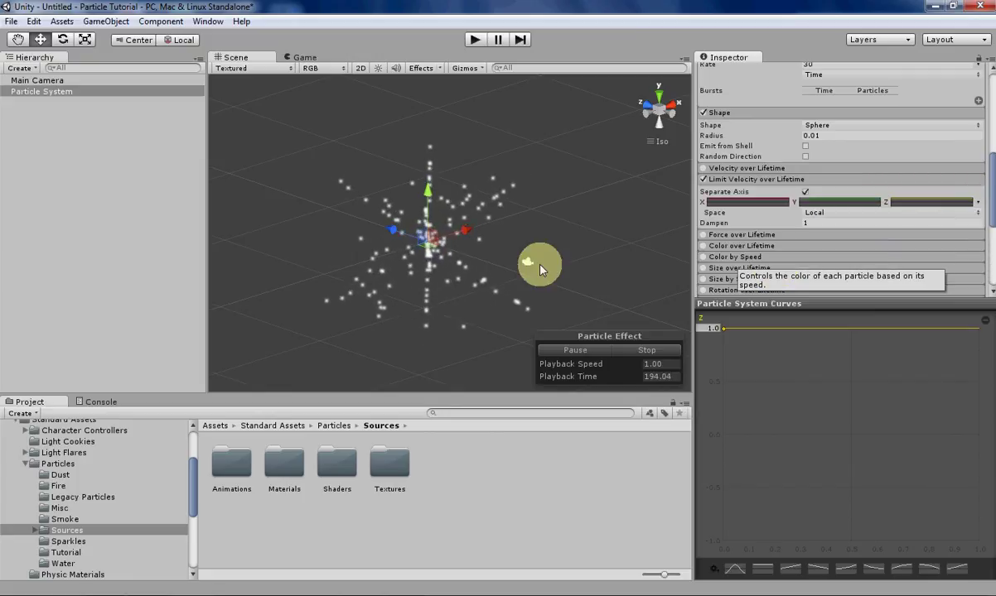
alt+drag(377, 244, 590, 232)
click(976, 203)
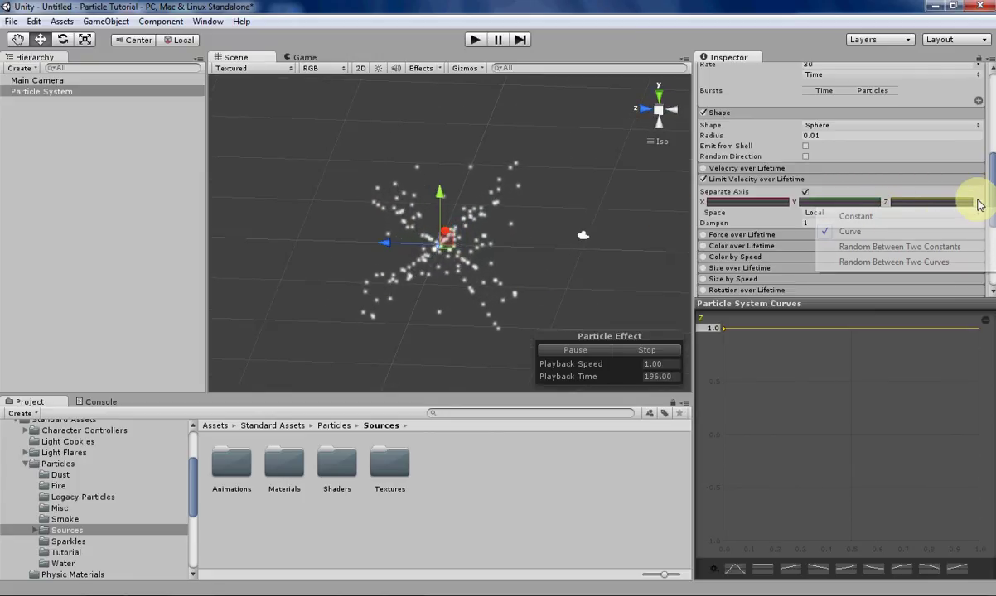
alt+drag(453, 261, 410, 258)
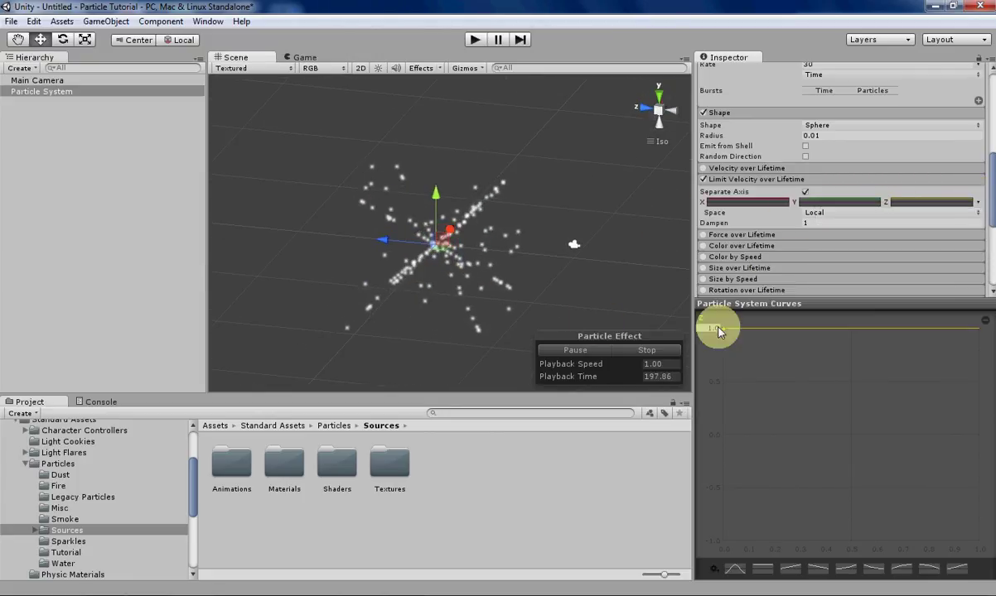
Step: Apply a linear curve rising from 0 to 1 to the Z limit and one falling from 1 to 0 to Y
click(791, 570)
alt+drag(325, 280, 416, 277)
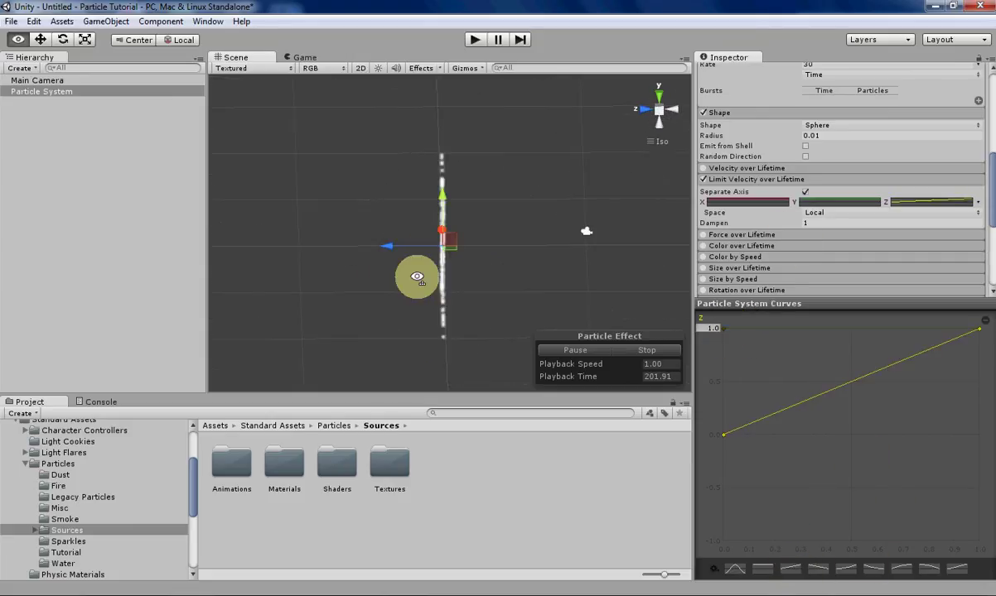
click(852, 201)
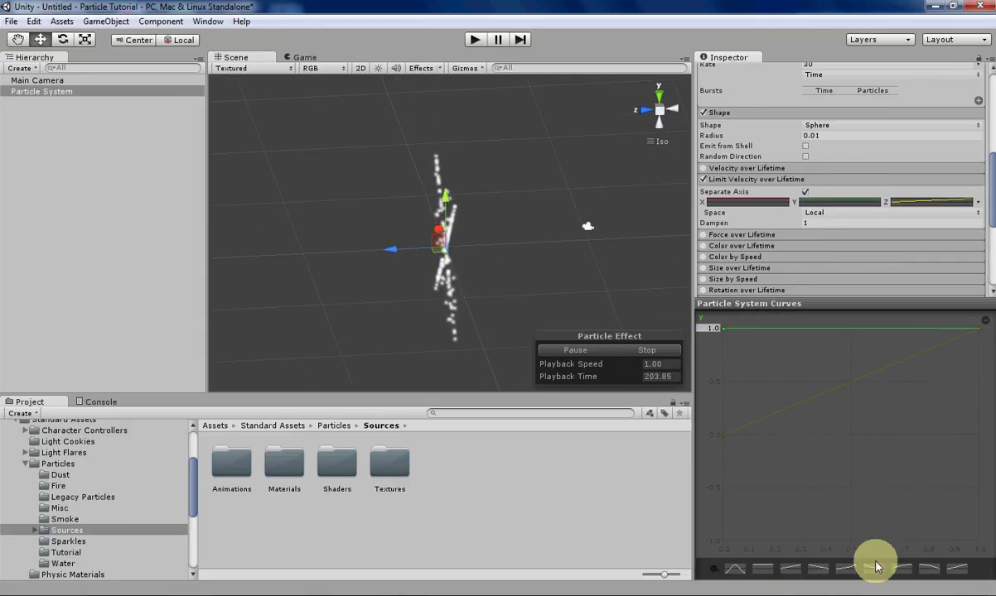
alt+drag(401, 310, 577, 274)
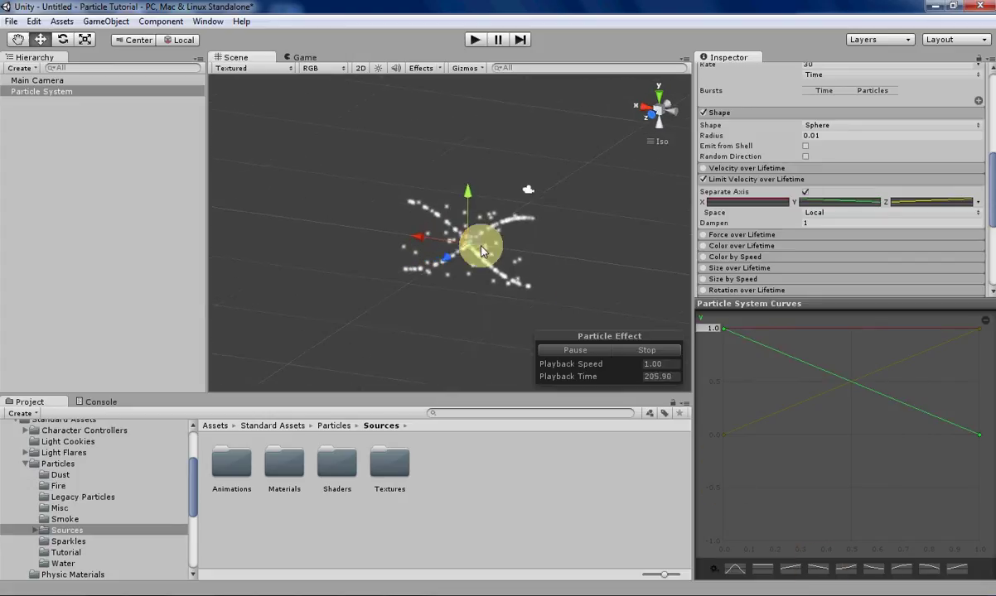
alt+drag(481, 251, 299, 174)
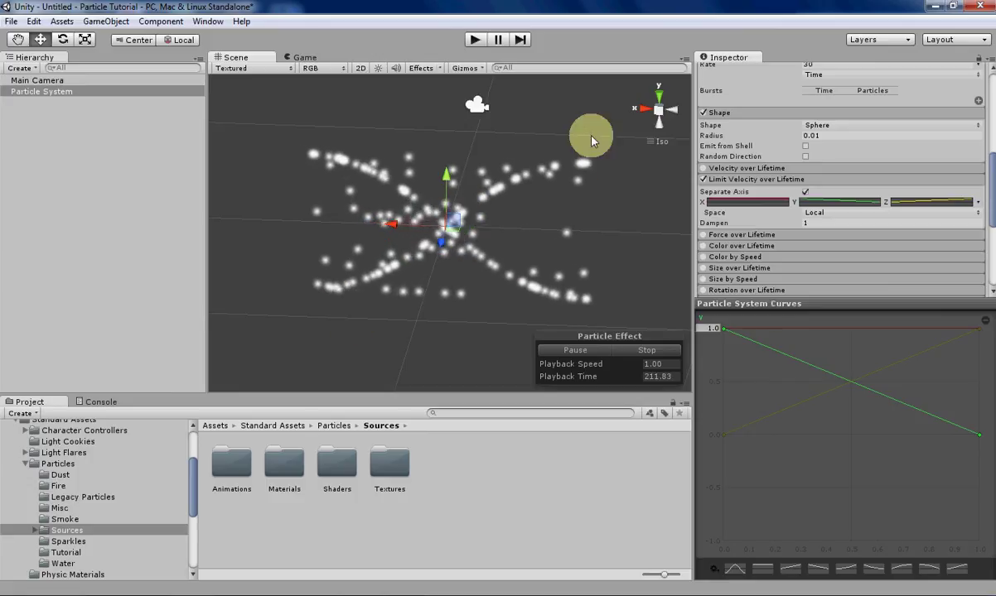
Step: Try a linear curve rising from 0 to 1 for the X axis limit and return it to flat at 1
click(746, 202)
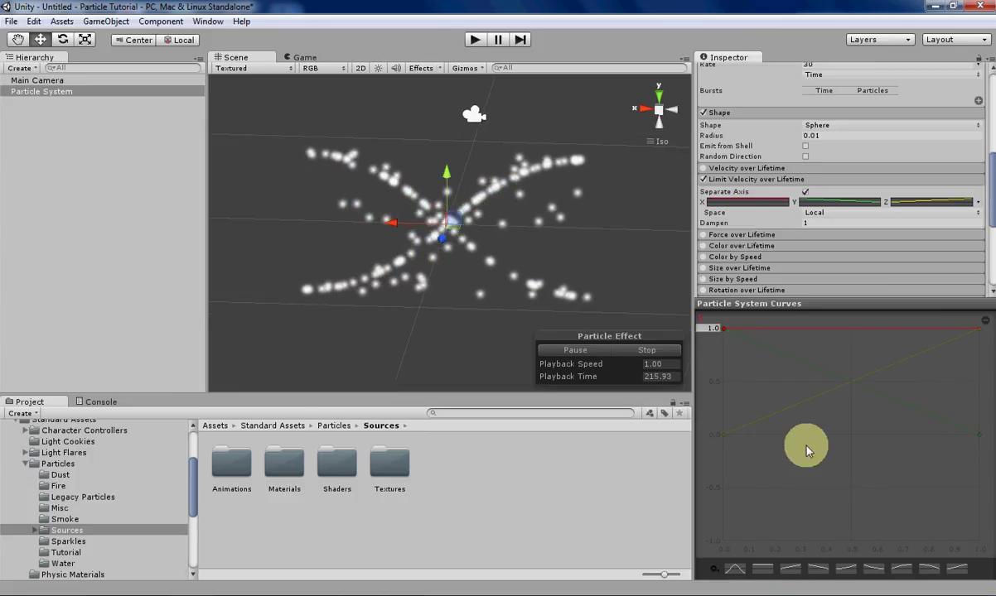
click(790, 568)
alt+drag(551, 224, 319, 239)
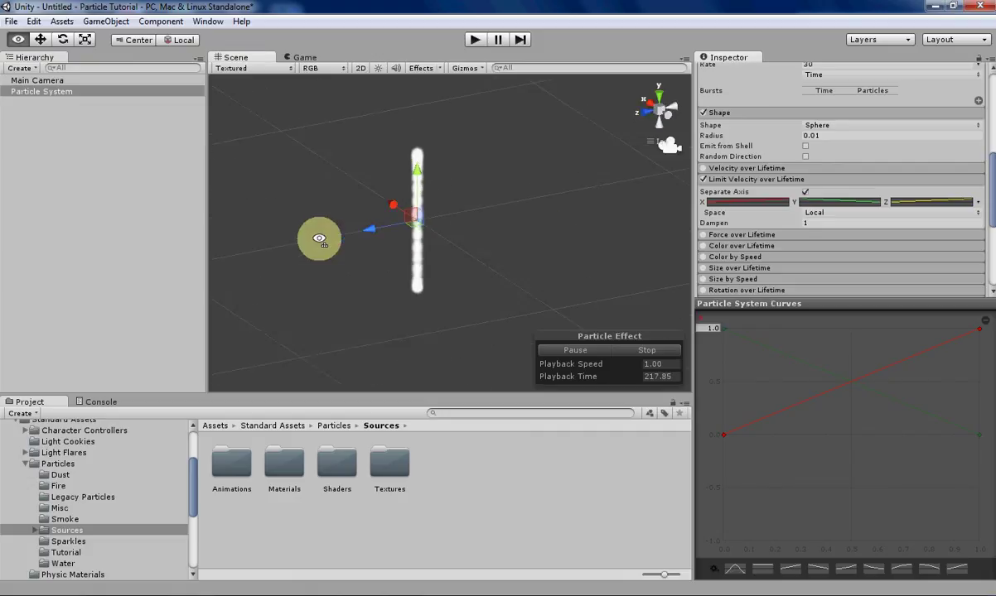
click(759, 569)
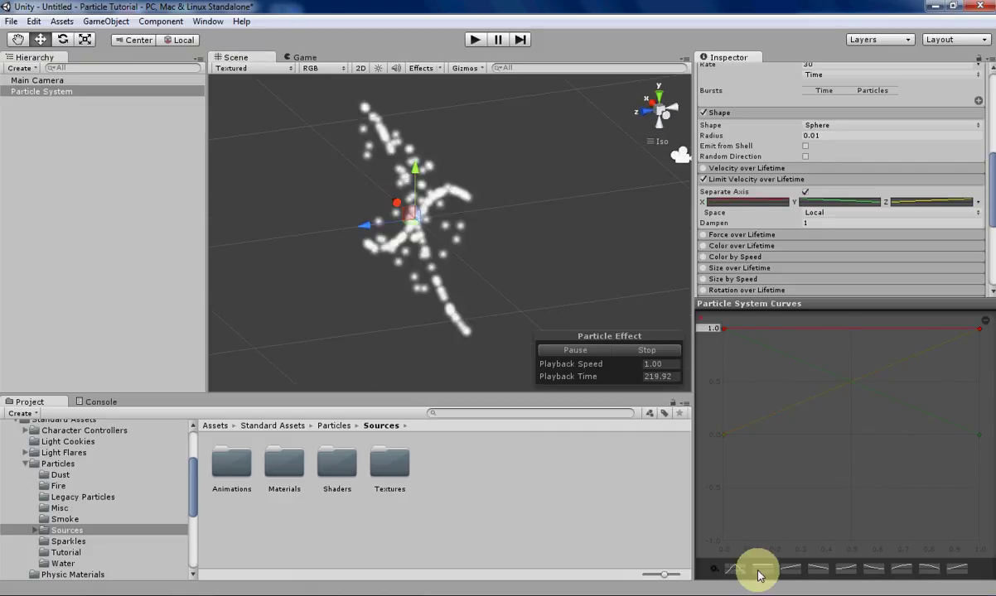
Step: Examine the curved particle streams produced by the Y and Z limit curves from several angles and distances
alt+drag(367, 207, 468, 251)
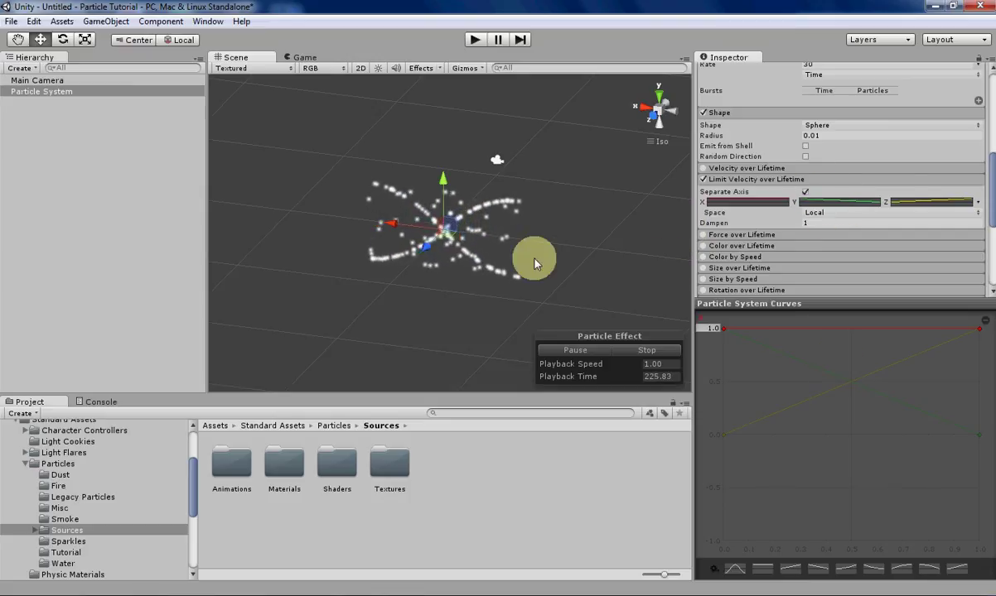
alt+drag(242, 282, 269, 269)
alt+drag(494, 272, 419, 255)
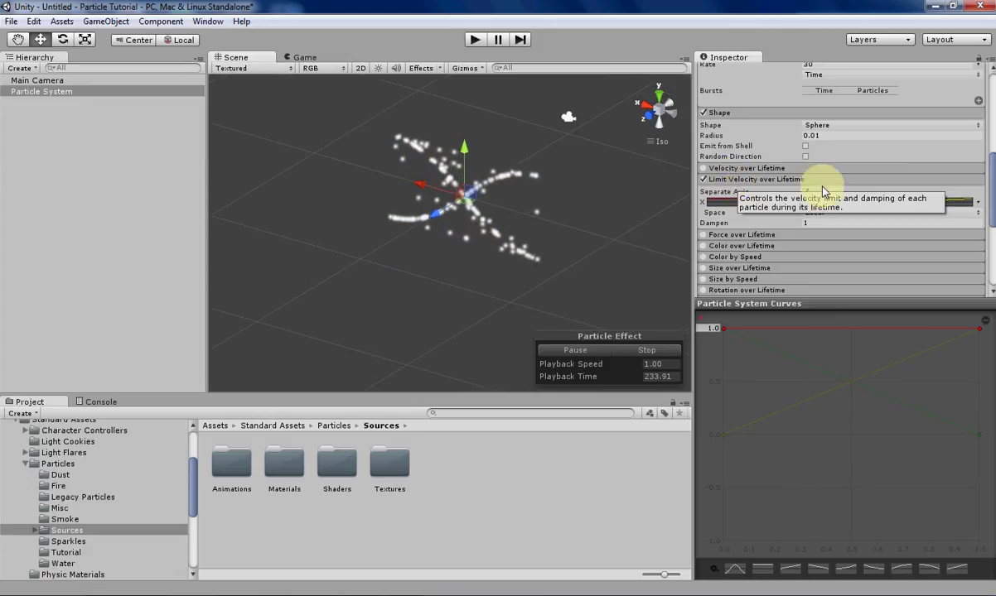
middle_drag(527, 251, 495, 273)
scroll(496, 274, up, 5)
scroll(494, 275, down, 5)
middle_drag(453, 207, 478, 220)
middle_drag(449, 273, 485, 224)
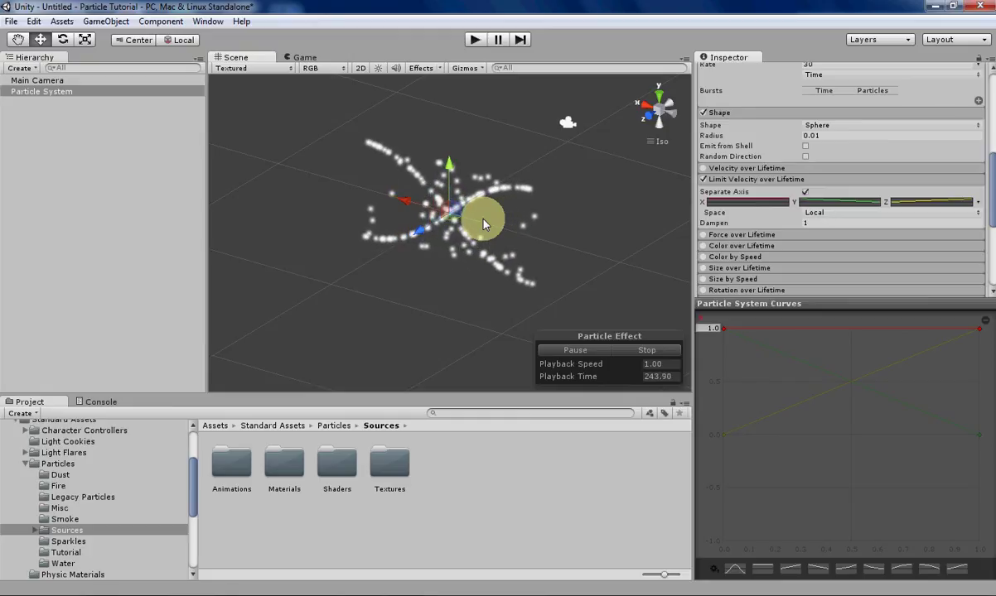
scroll(484, 223, up, 3)
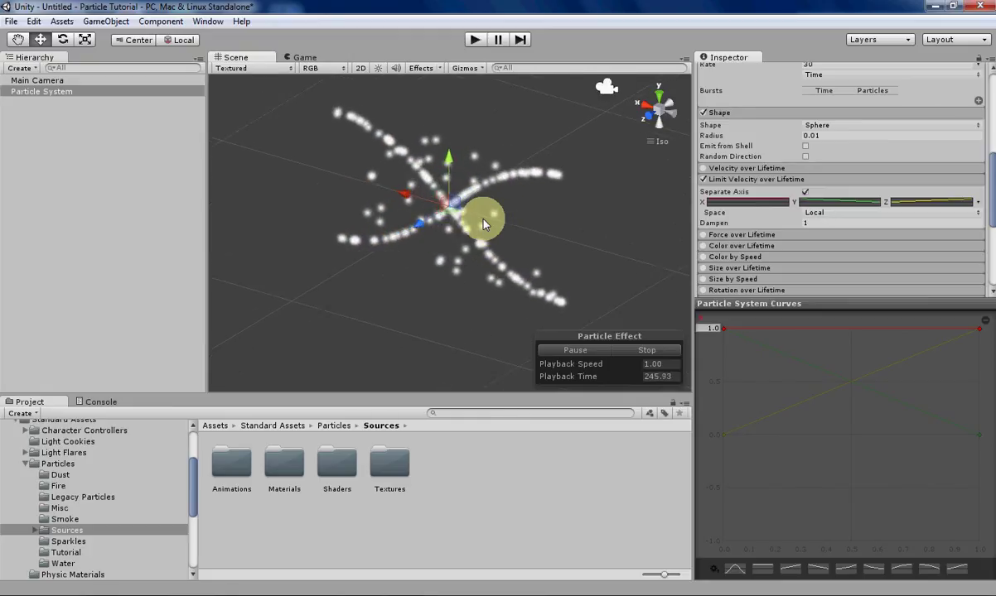
Step: Review the particle system's main settings and its Limit Velocity over Lifetime module alongside the particle pattern
scroll(816, 235, down, 3)
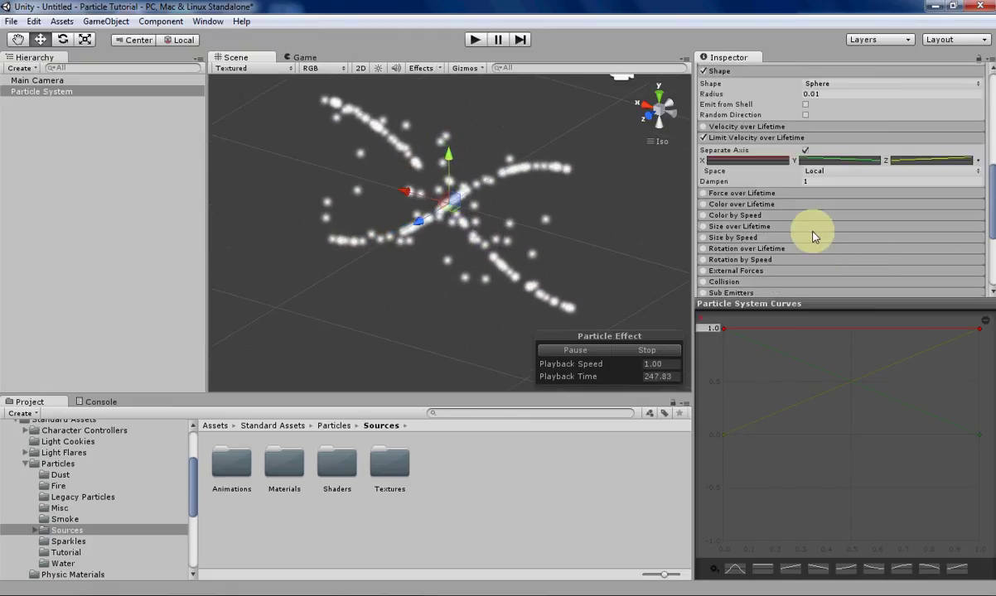
scroll(819, 237, up, 10)
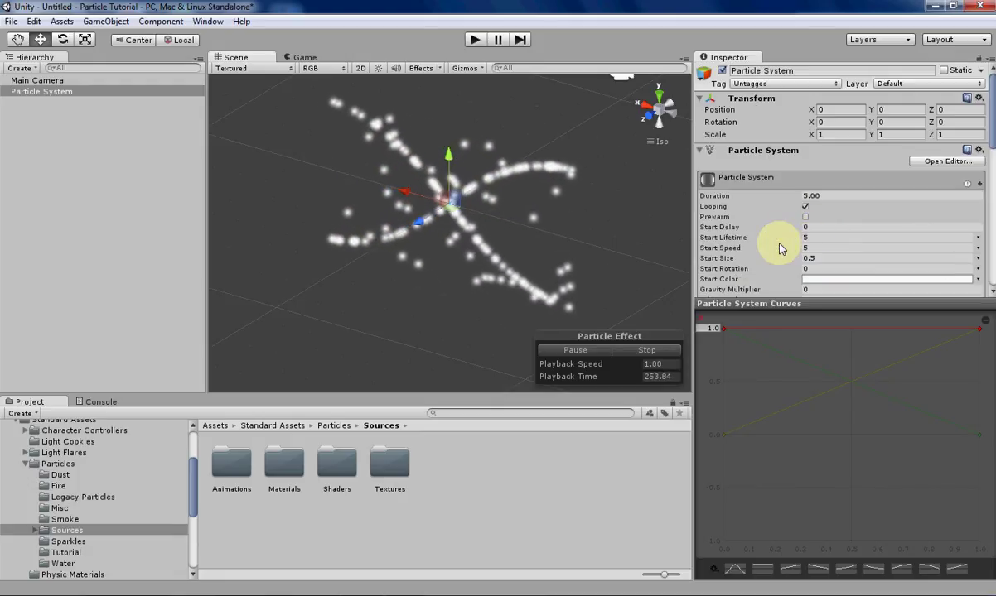
scroll(779, 246, down, 6)
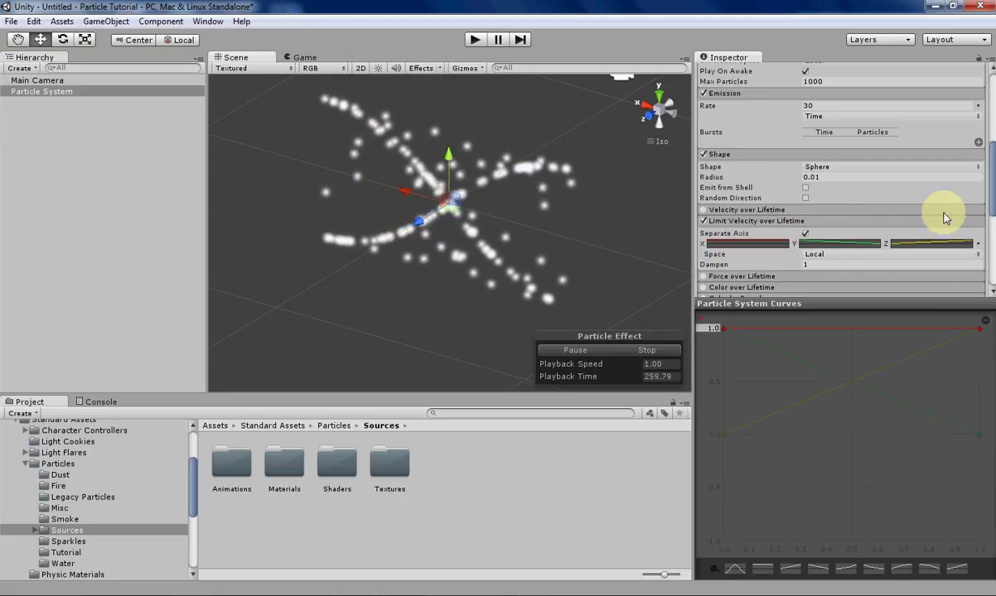
scroll(454, 222, down, 2)
middle_drag(577, 246, 563, 282)
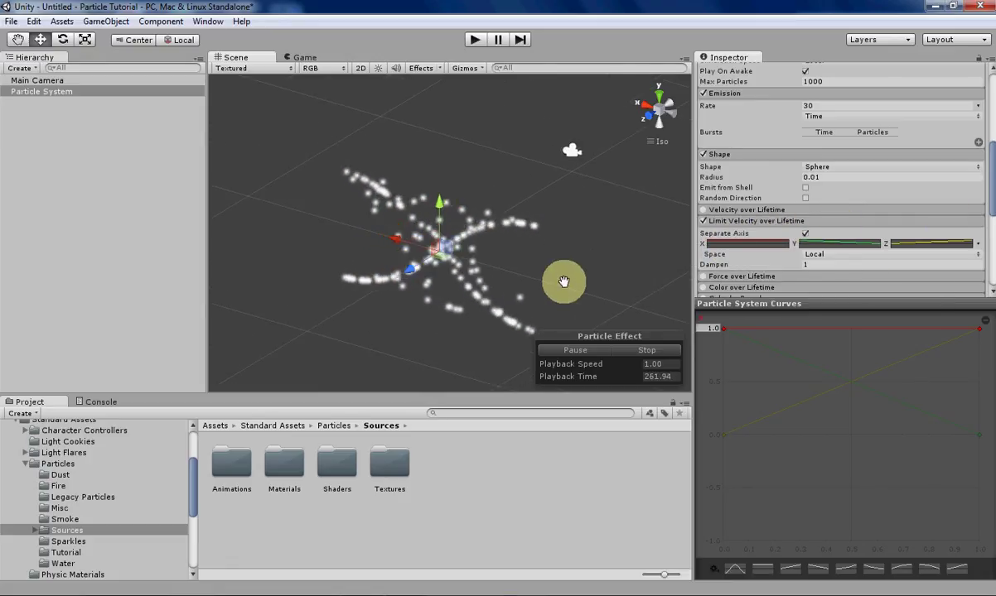